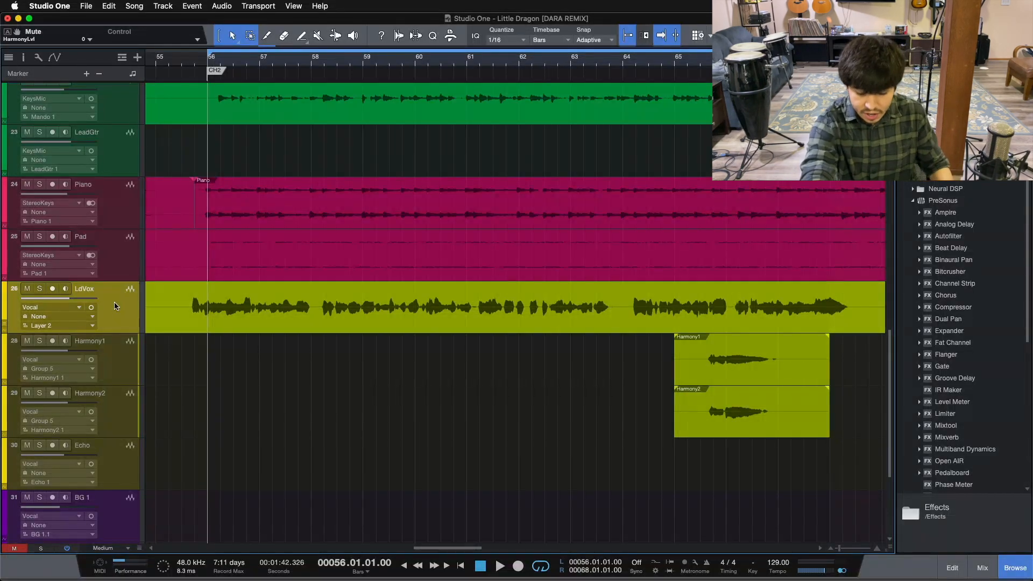
- Start playback from the CH2 marker and show the mixer in its compact view with faders only
{"action": "key", "text": "space"}
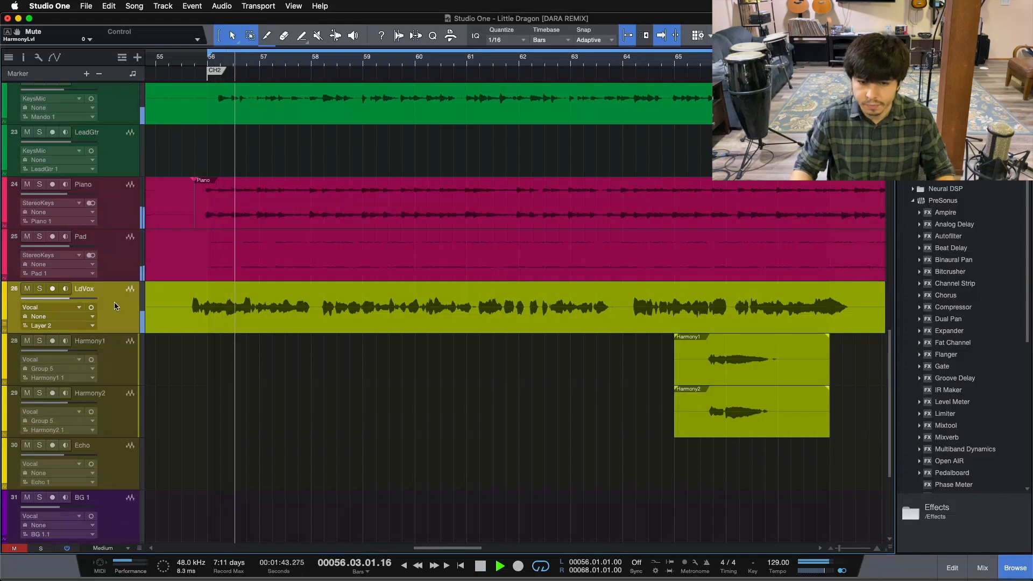
{"action": "key", "text": "F3"}
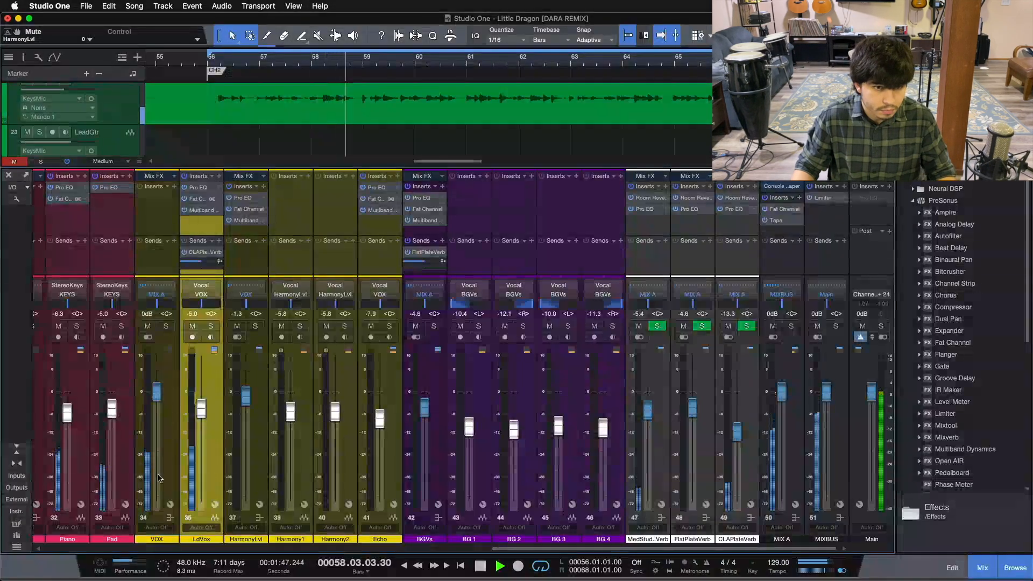
{"action": "left_click", "coordinate": [16, 448]}
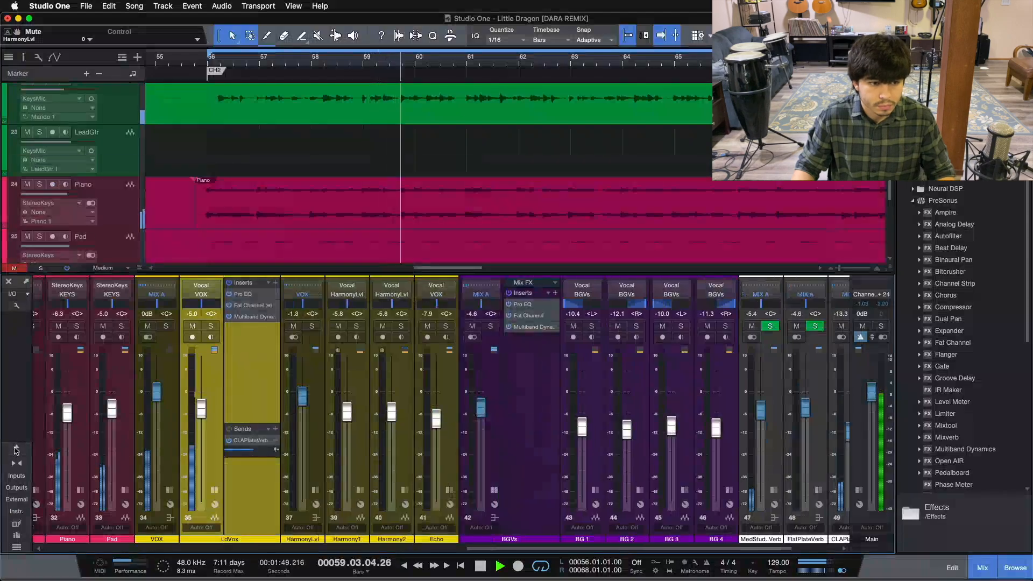
- Inspect the inserts and sends of the LdVox and BGVs channels during playback, close the mixer and stop playback
{"action": "left_click", "coordinate": [214, 490]}
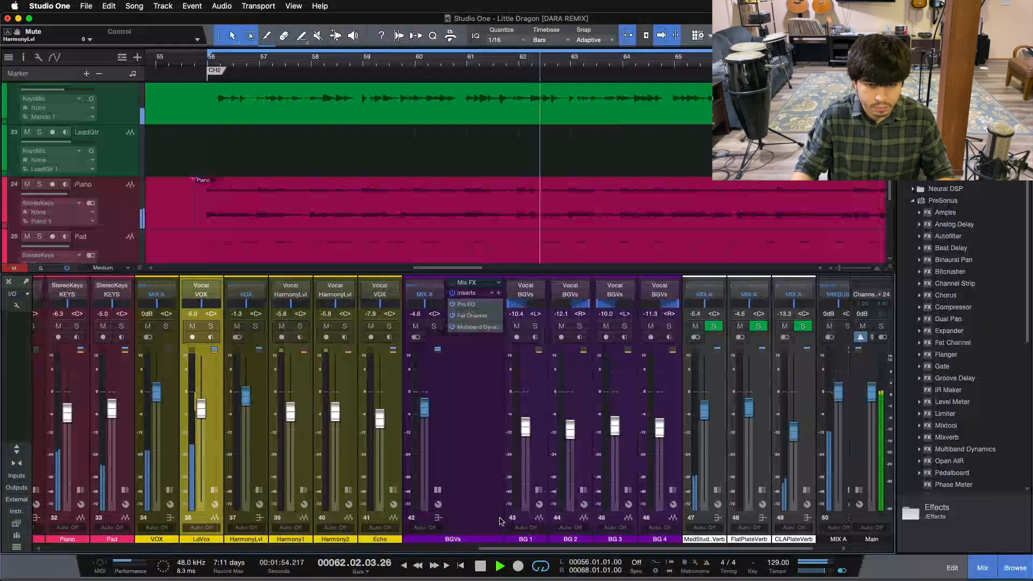
{"action": "left_click", "coordinate": [438, 491]}
{"action": "key", "text": "F3"}
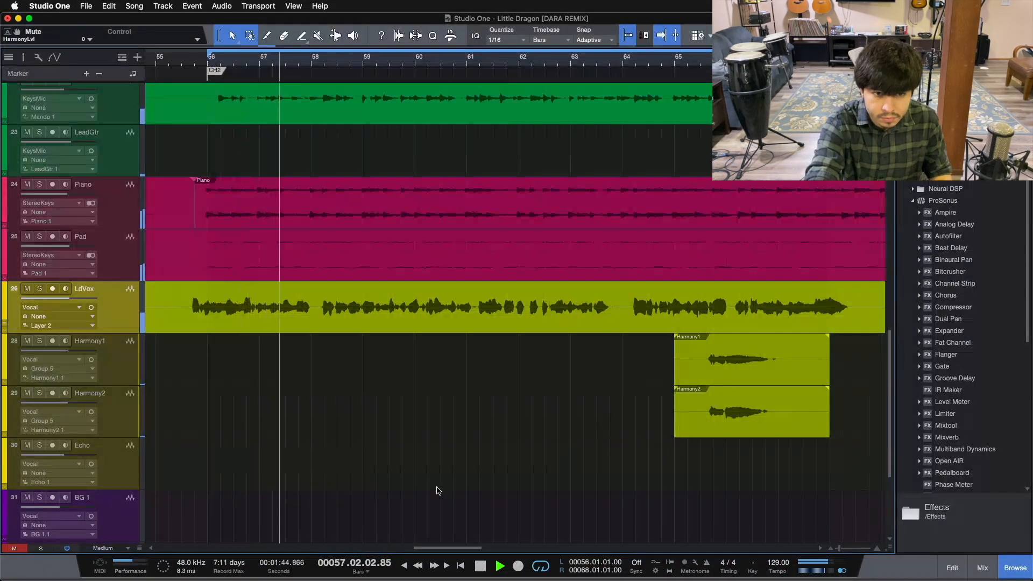
{"action": "key", "text": "space"}
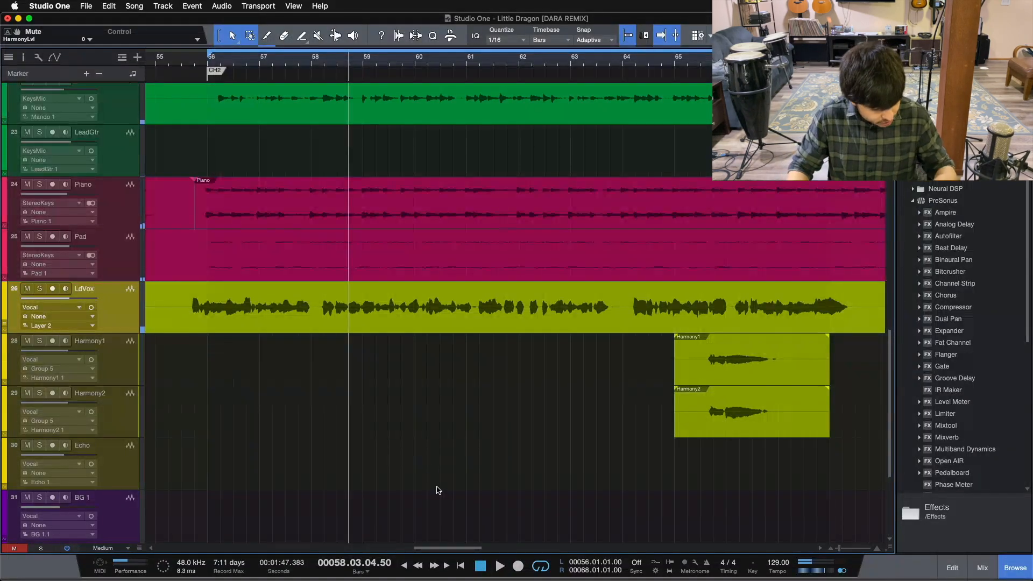
- Solo the LdVox channel in the mixer and return the playhead to the loop start at bar 56
{"action": "key", "text": "F3"}
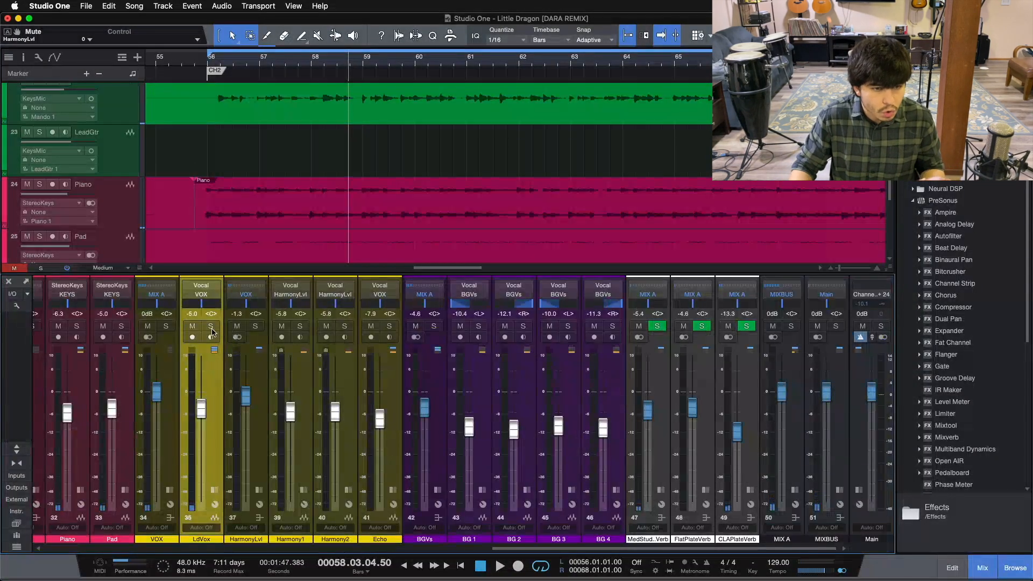
{"action": "left_click", "coordinate": [211, 326]}
{"action": "key", "text": "KP_1"}
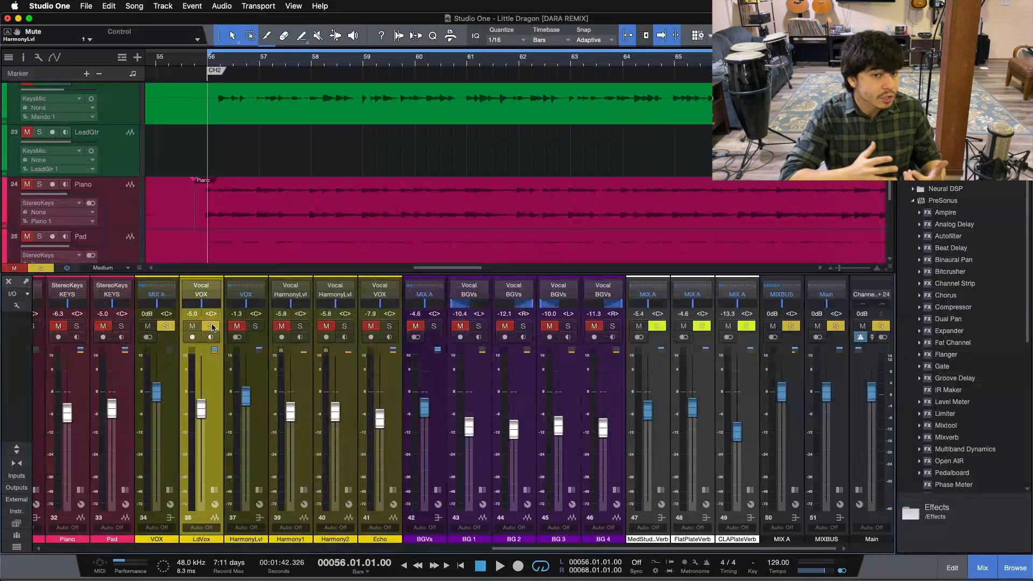
{"action": "scroll", "coordinate": [373, 169], "scroll_direction": "down", "scroll_amount": 3}
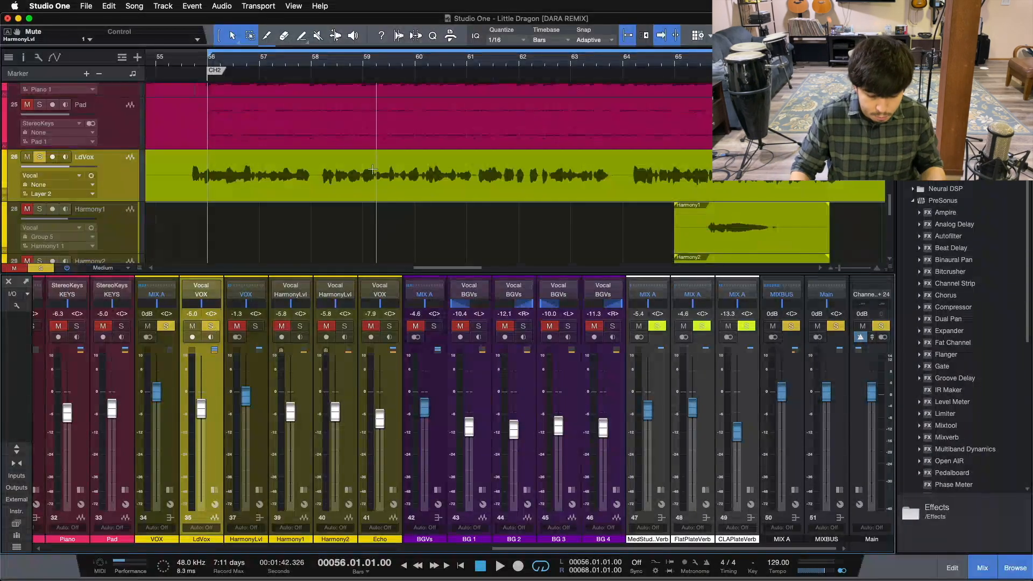
- While the soloed lead vocal plays, mute the CLAPlateVerb send on LdVox and the FlatPlateVerb send on BGVs
{"action": "key", "text": "space"}
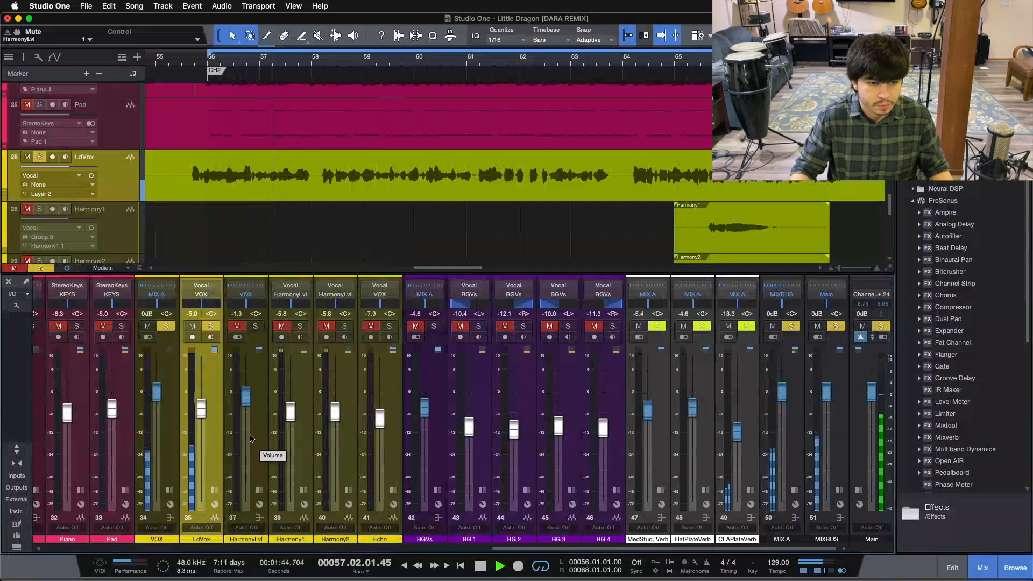
{"action": "left_click", "coordinate": [213, 488]}
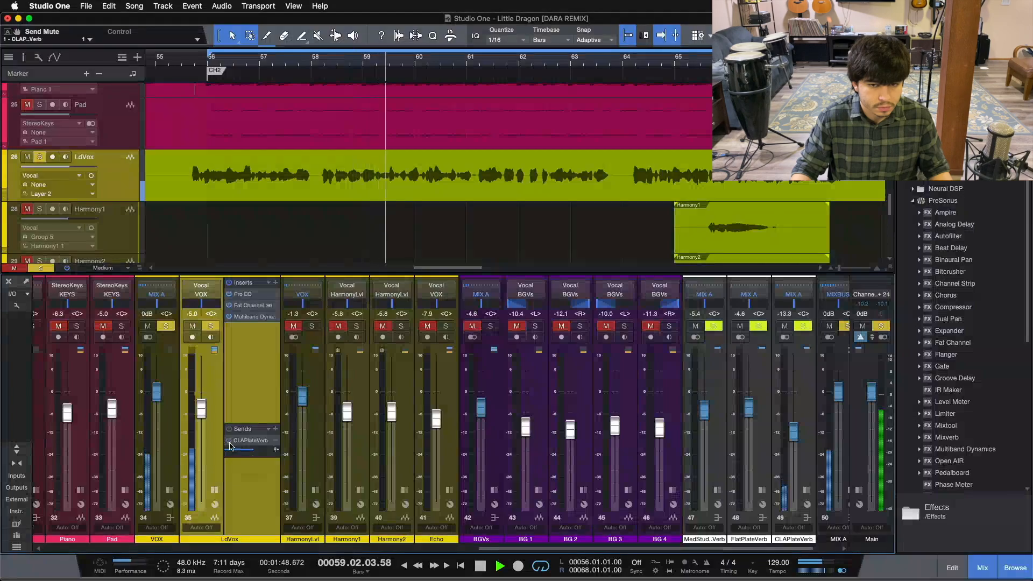
{"action": "left_click", "coordinate": [494, 490]}
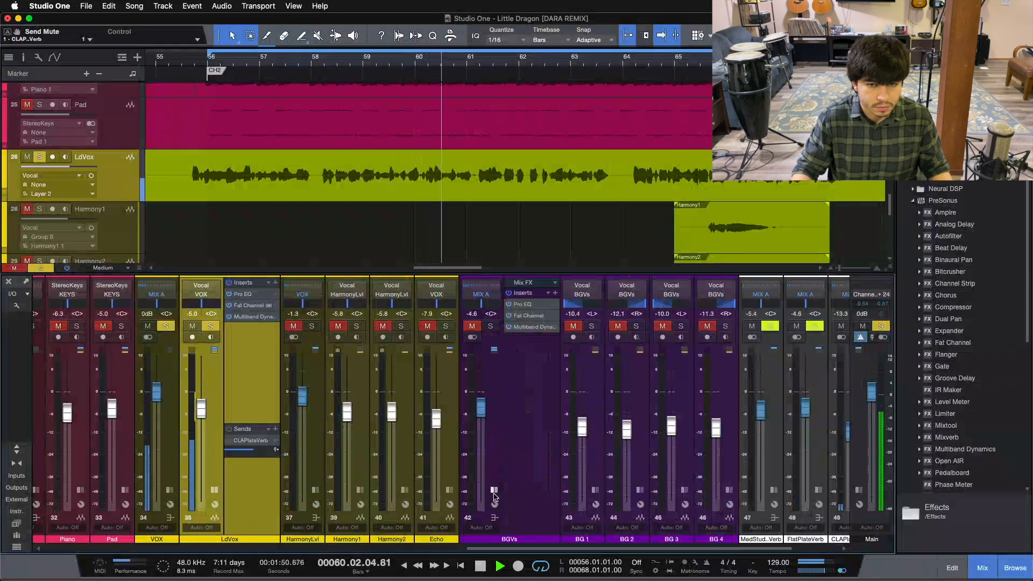
{"action": "left_click", "coordinate": [548, 293]}
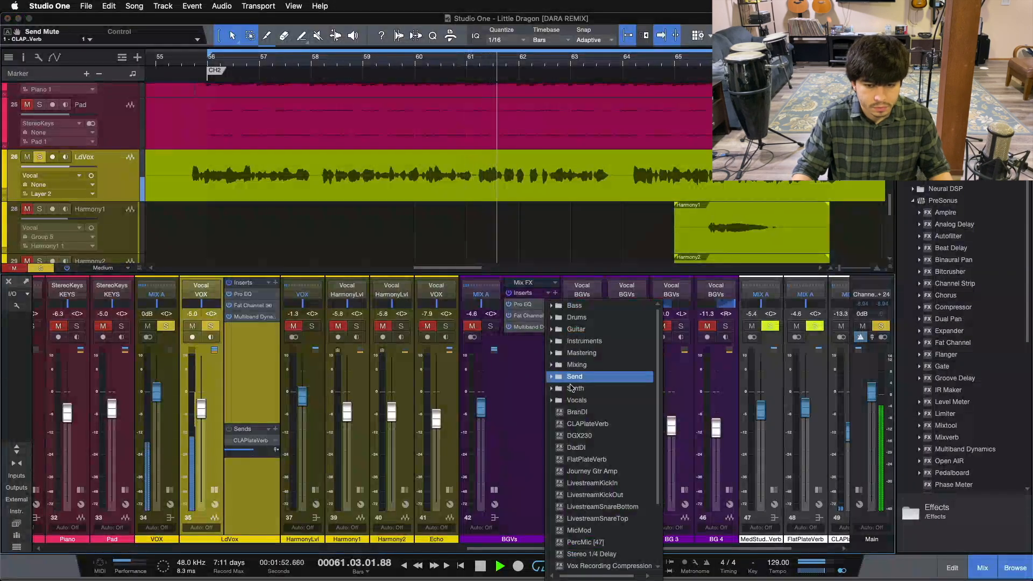
{"action": "left_click", "coordinate": [581, 509]}
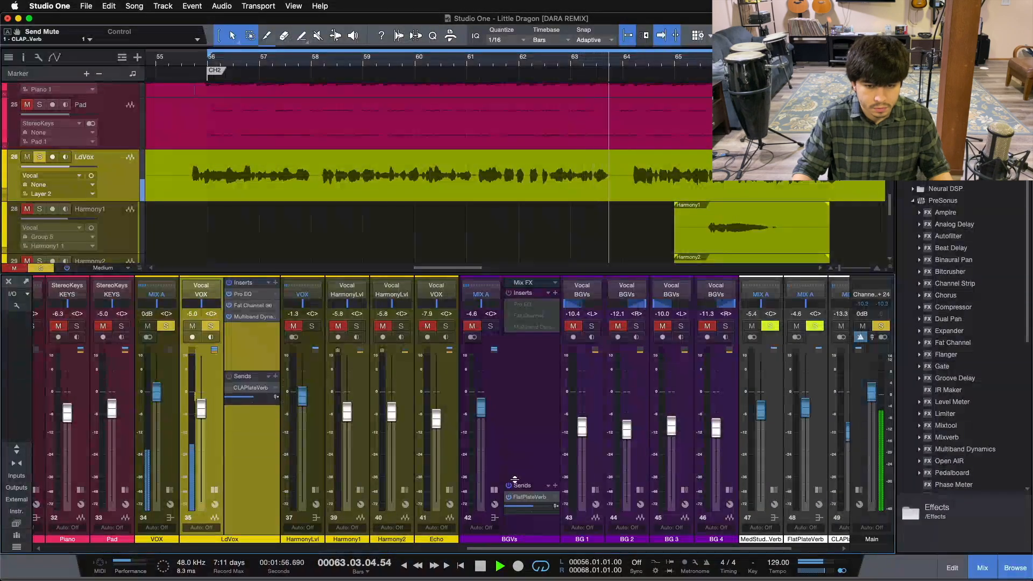
{"action": "left_click", "coordinate": [509, 498]}
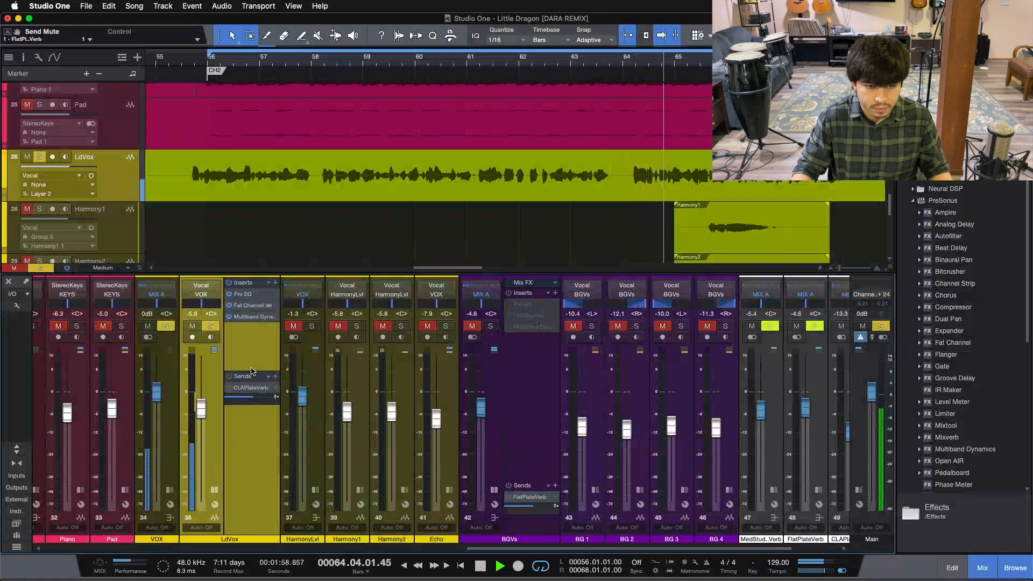
{"action": "left_click_drag", "start_coordinate": [251, 371], "coordinate": [253, 434]}
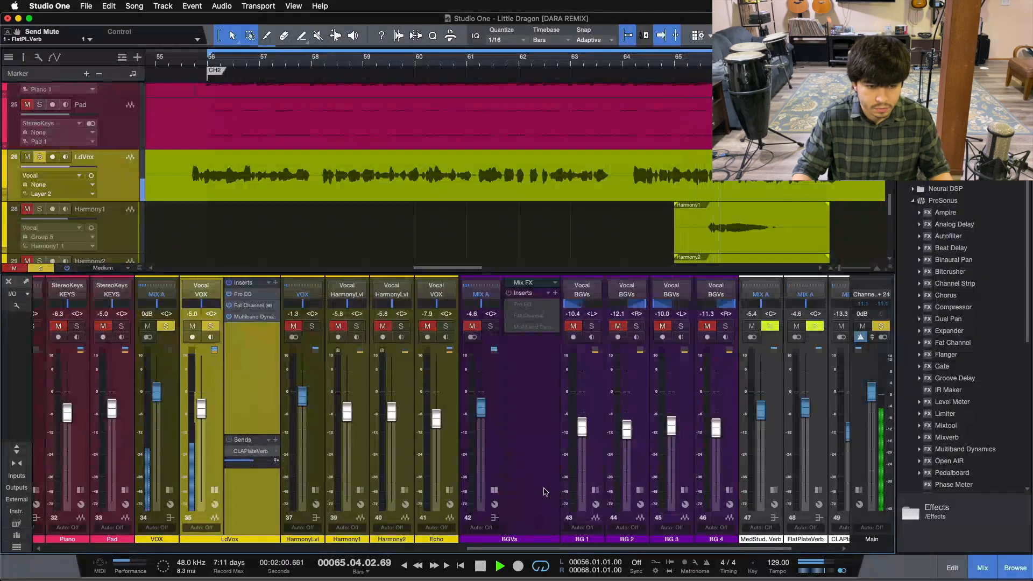
{"action": "left_click", "coordinate": [494, 490]}
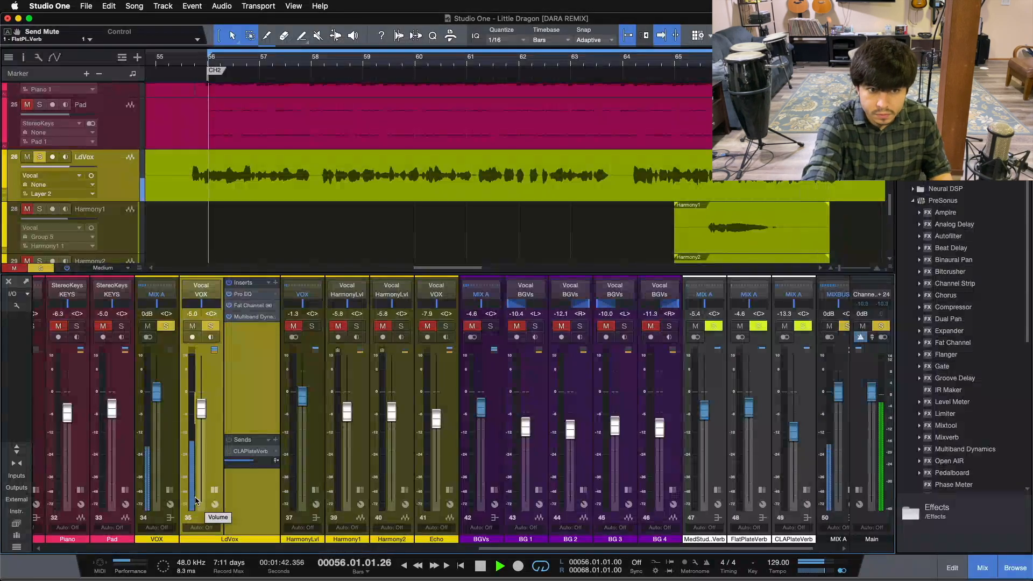
- Stop playback, then reactivate the CLAPlateVerb send and clear the solo on the LdVox channel
{"action": "key", "text": "space"}
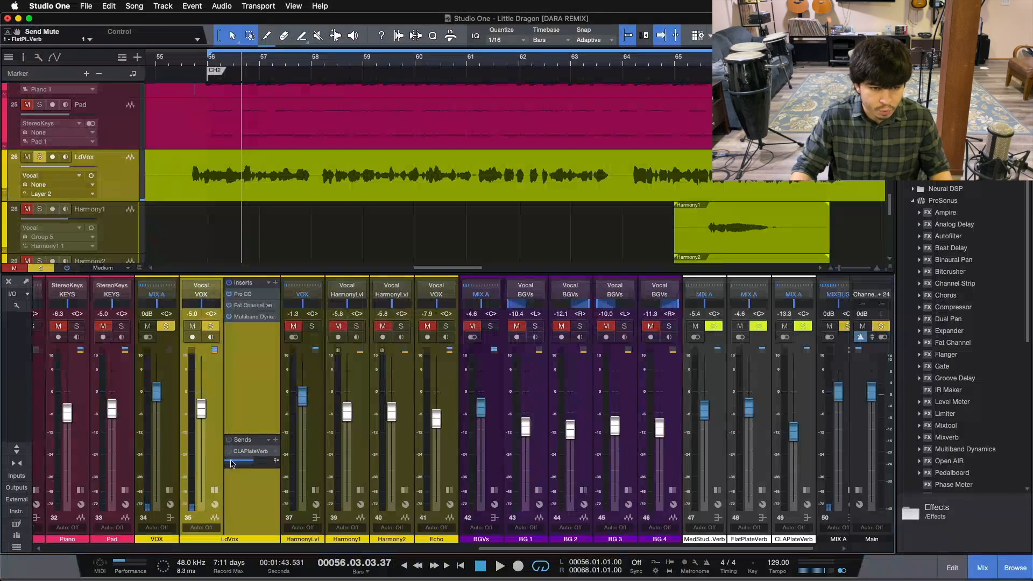
{"action": "left_click", "coordinate": [216, 493]}
{"action": "key", "text": "s"}
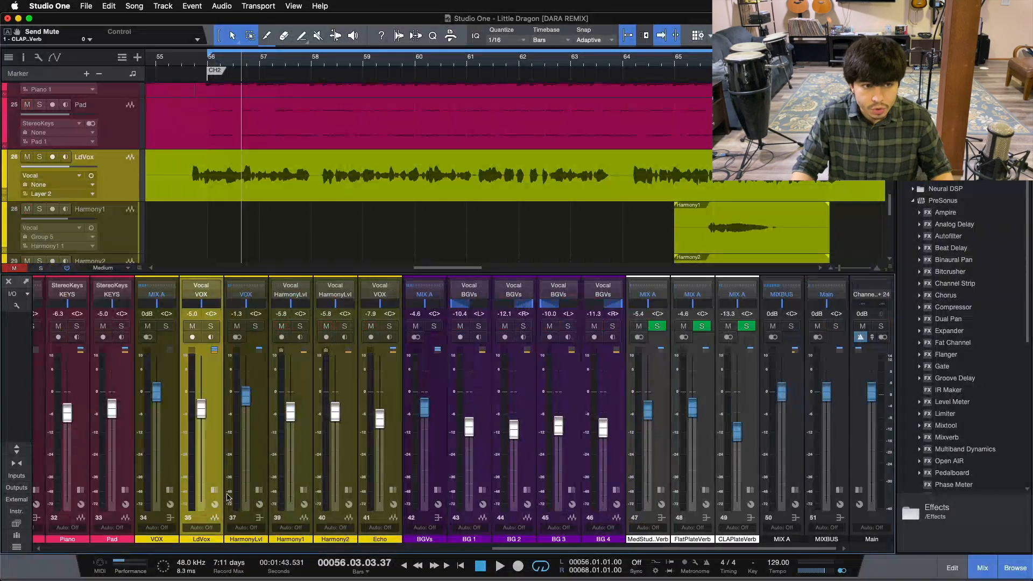
{"action": "key", "text": "F3"}
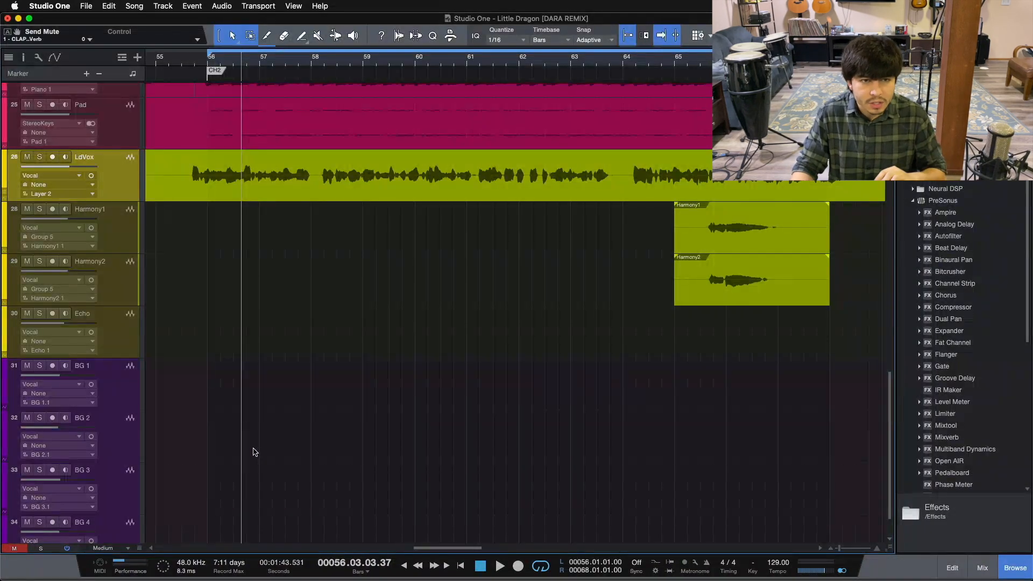
{"action": "scroll", "coordinate": [305, 412], "scroll_direction": "up", "scroll_amount": 15}
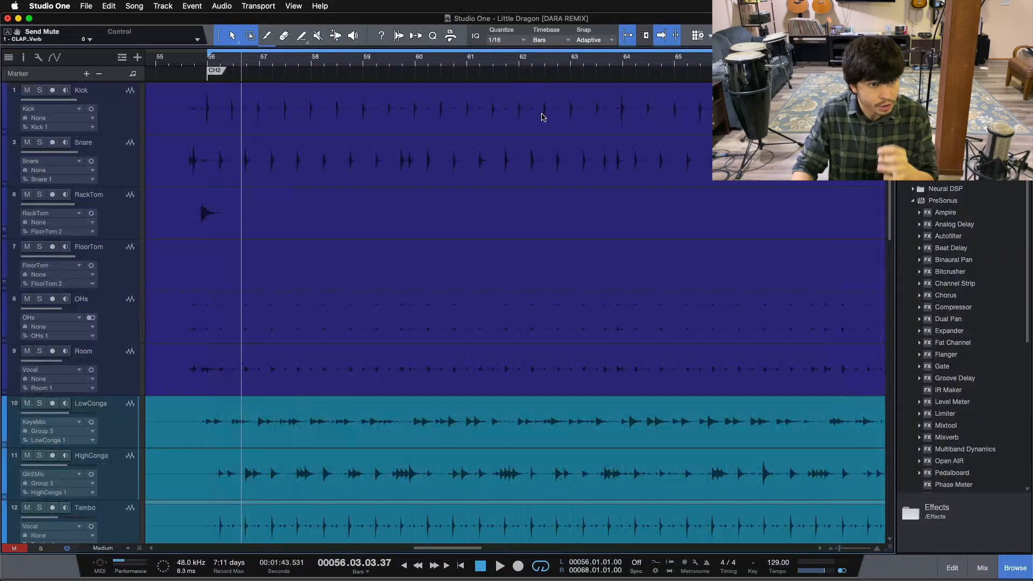
{"action": "scroll", "coordinate": [439, 264], "scroll_direction": "down", "scroll_amount": 15}
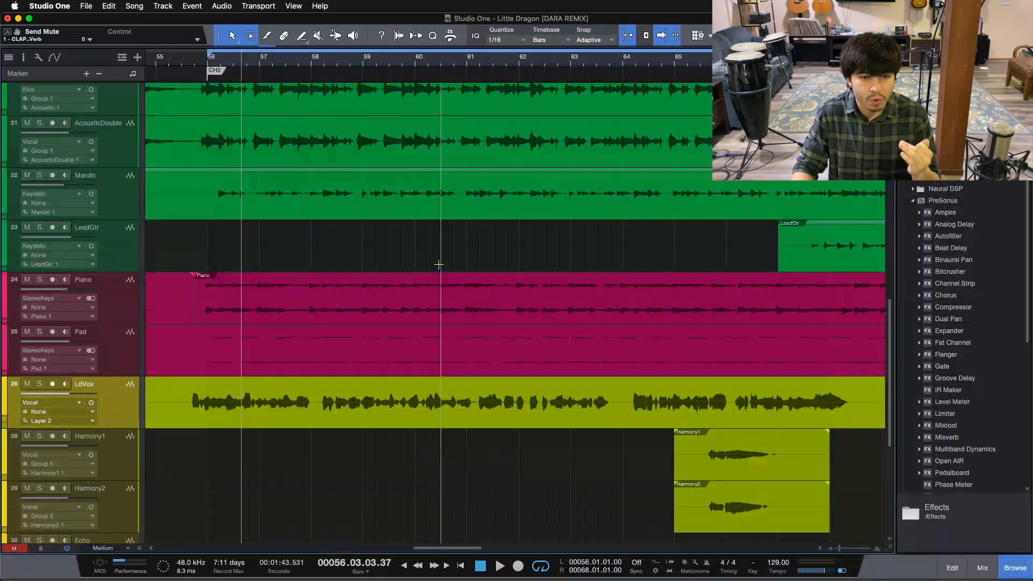
{"action": "scroll", "coordinate": [438, 264], "scroll_direction": "down", "scroll_amount": 2}
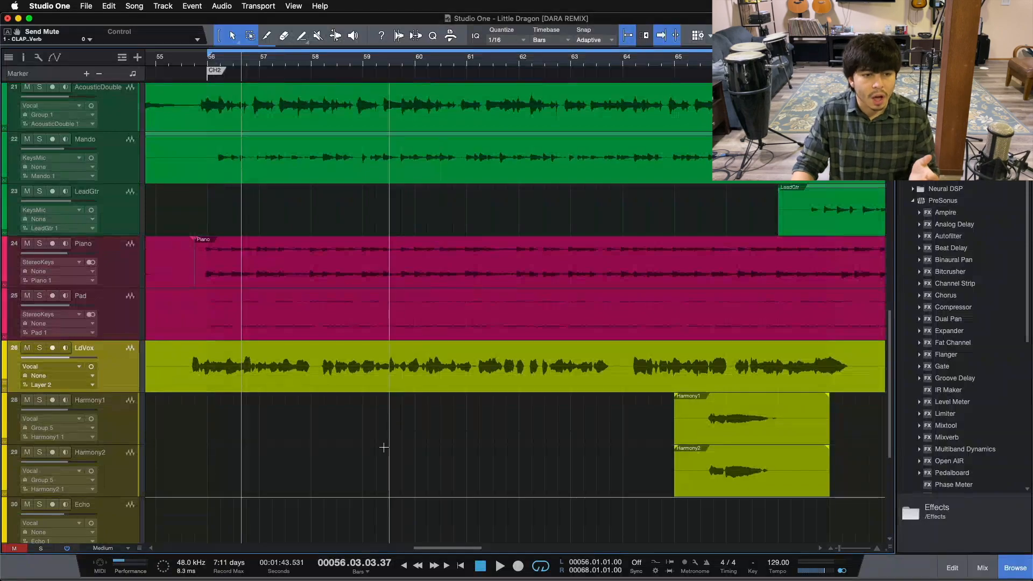
{"action": "scroll", "coordinate": [383, 431], "scroll_direction": "down", "scroll_amount": 2}
- Show the Volume automation envelope of the LdVox track in the arrangement, starting from its mixer fader
{"action": "key", "text": "F3"}
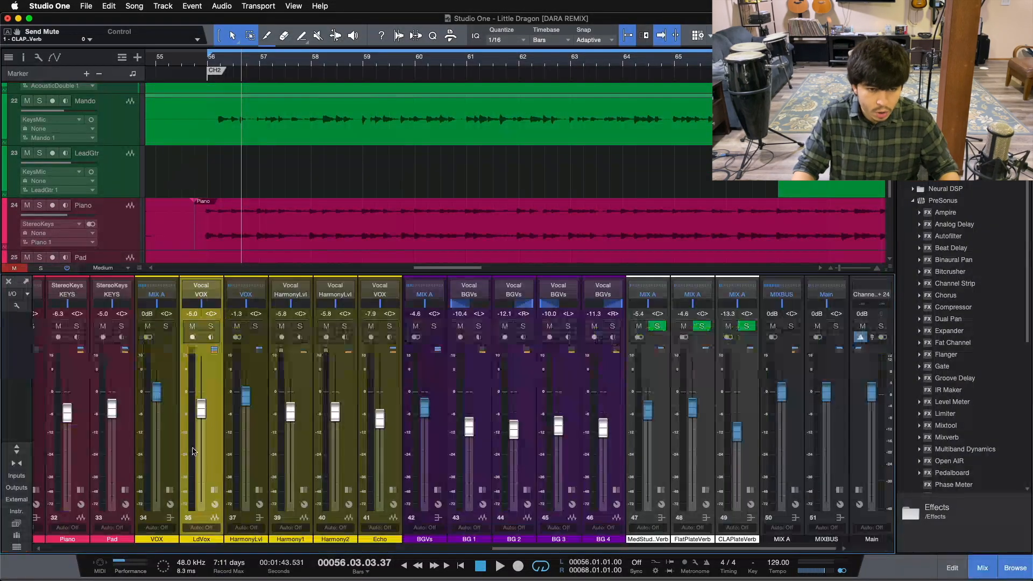
{"action": "left_click", "coordinate": [202, 410]}
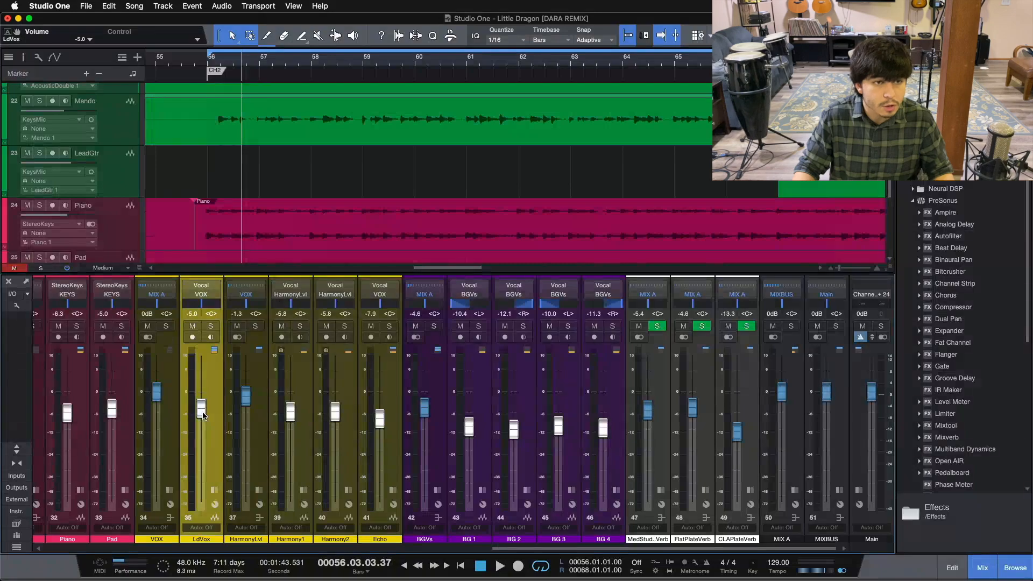
{"action": "left_click", "coordinate": [7, 31]}
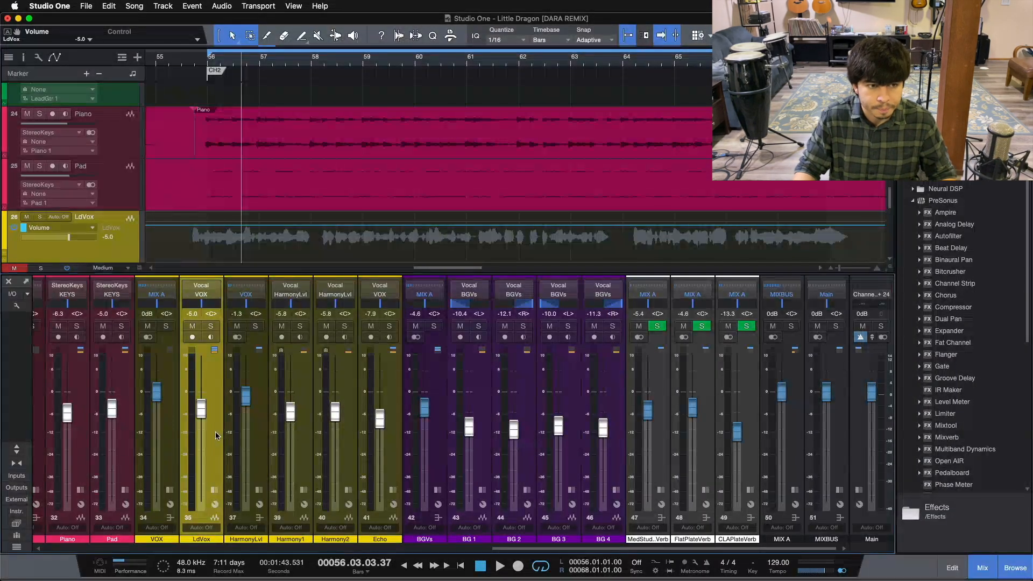
- Hide the mixer and set the track height to X-Large for a closer view of the LdVox volume envelope
{"action": "key", "text": "F3"}
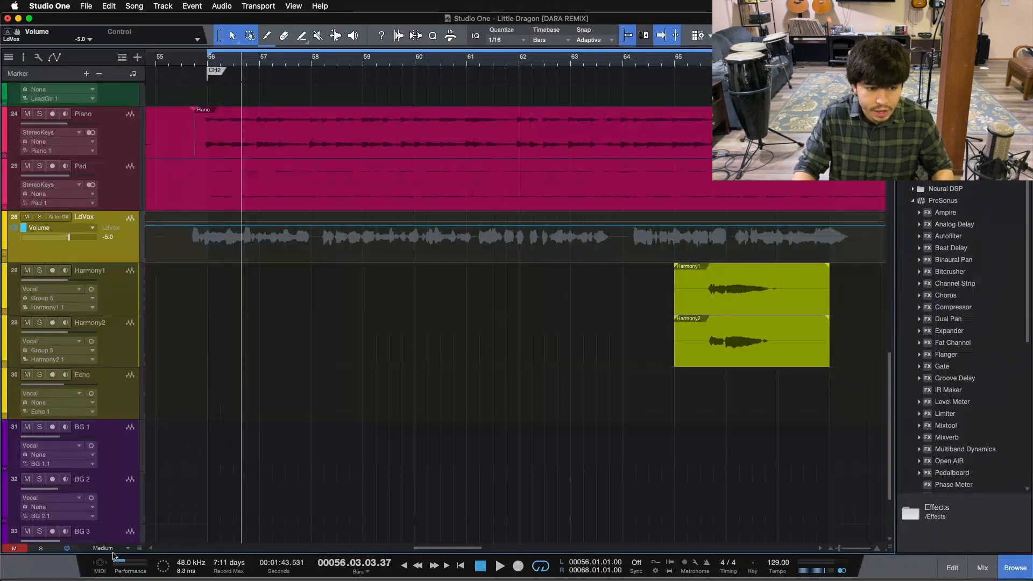
{"action": "left_click", "coordinate": [108, 549]}
{"action": "left_click", "coordinate": [106, 540]}
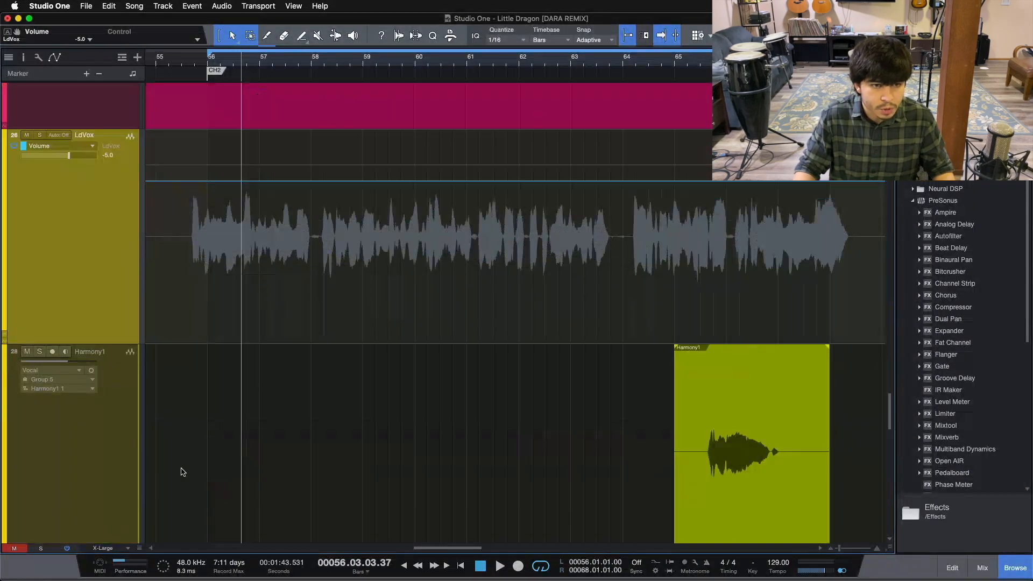
- Examine how the kick and snare hits line up with the beats of bar 56, then return towards the vocal tracks
{"action": "scroll", "coordinate": [192, 459], "scroll_direction": "up", "scroll_amount": 2}
{"action": "scroll", "coordinate": [288, 81], "scroll_direction": "up", "scroll_amount": 5}
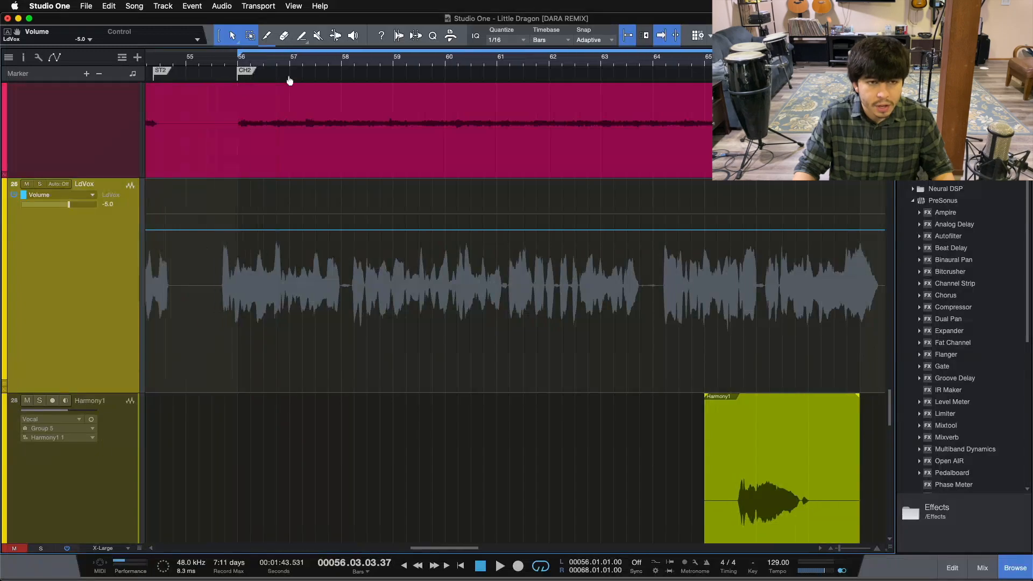
{"action": "scroll", "coordinate": [371, 211], "scroll_direction": "up", "scroll_amount": 3}
{"action": "scroll", "coordinate": [370, 211], "scroll_direction": "up", "scroll_amount": 15}
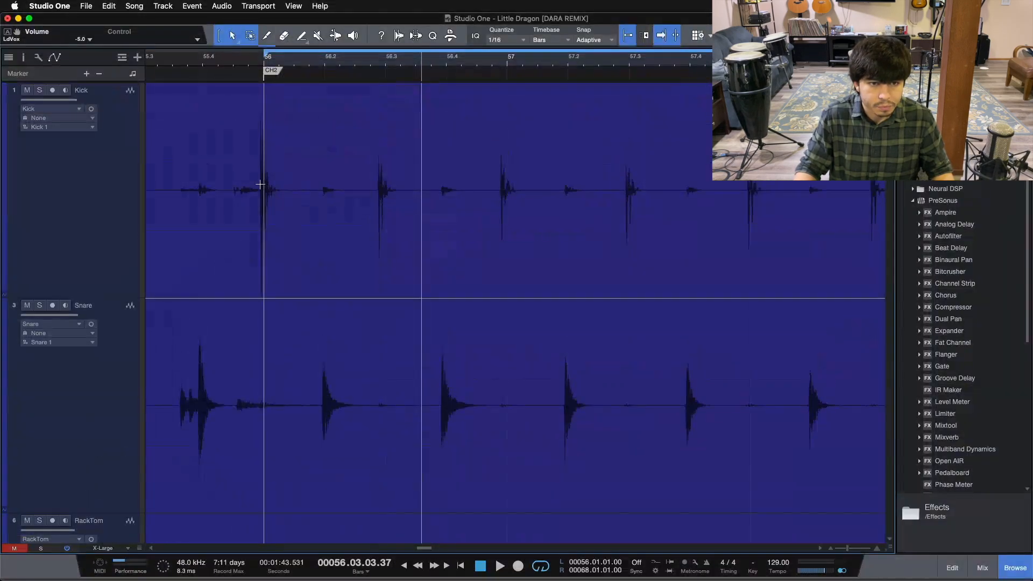
{"action": "left_click", "coordinate": [264, 197]}
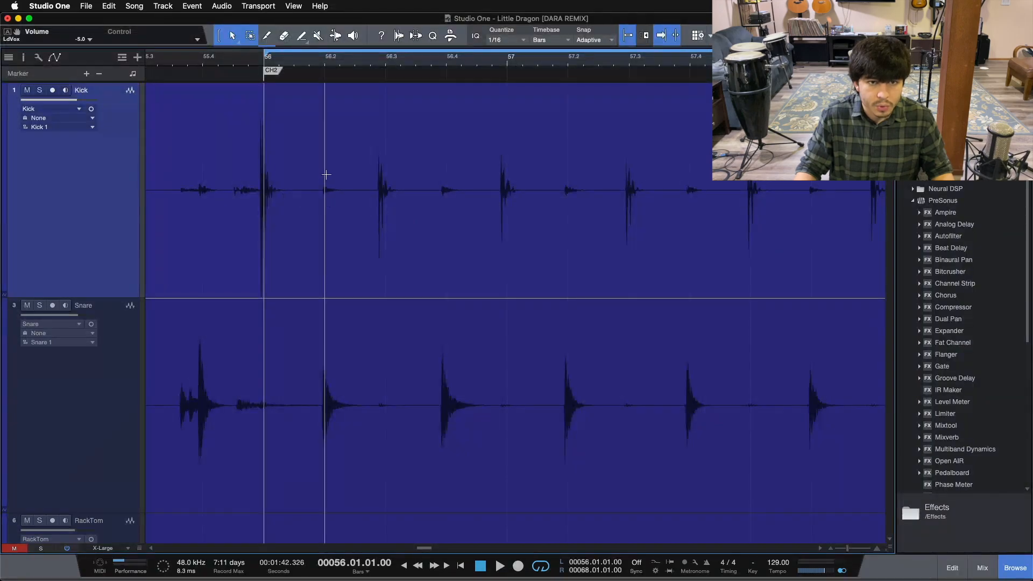
{"action": "left_click", "coordinate": [386, 163]}
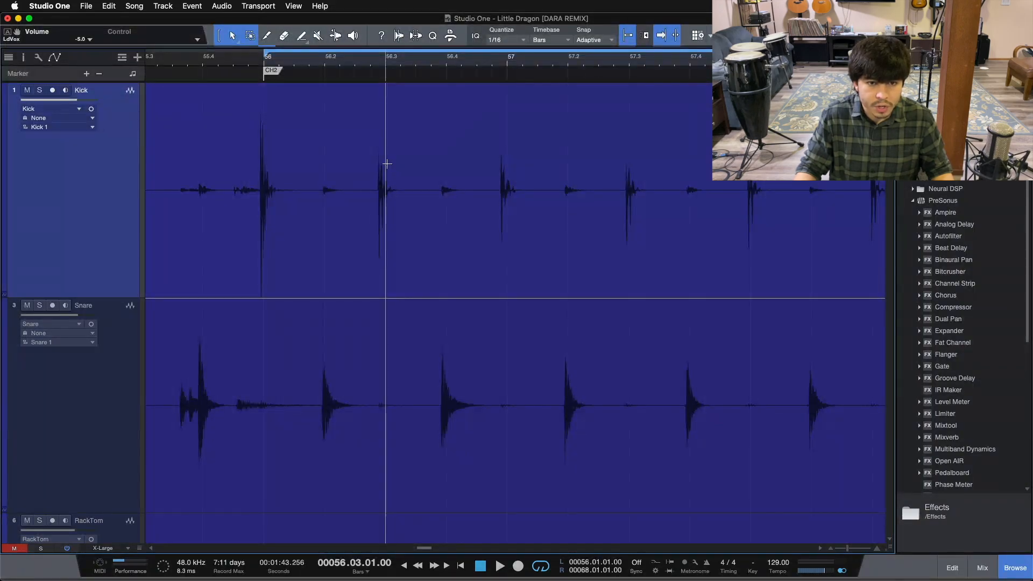
{"action": "left_click", "coordinate": [325, 363]}
{"action": "left_click", "coordinate": [447, 368]}
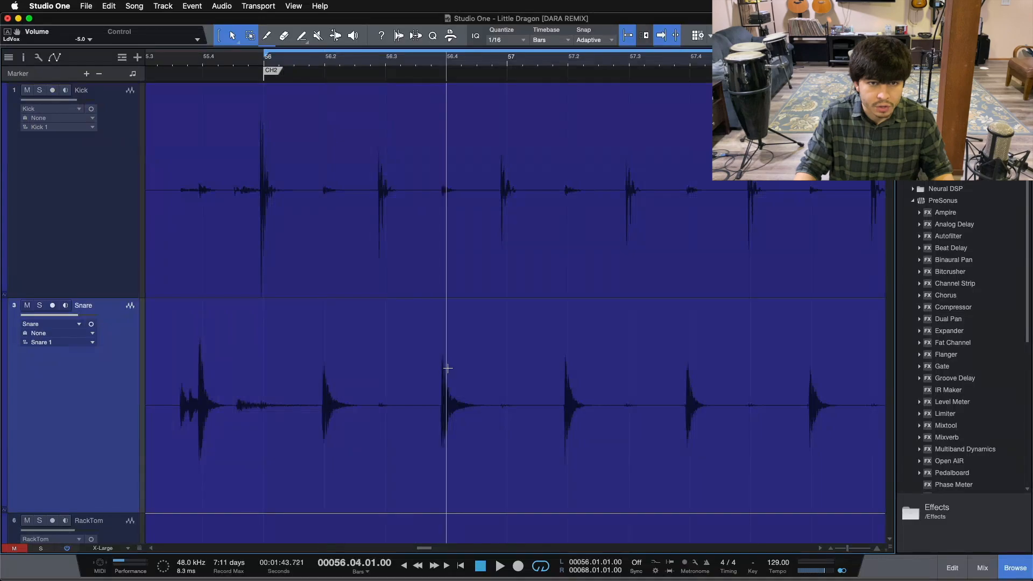
{"action": "scroll", "coordinate": [385, 377], "scroll_direction": "down", "scroll_amount": 15}
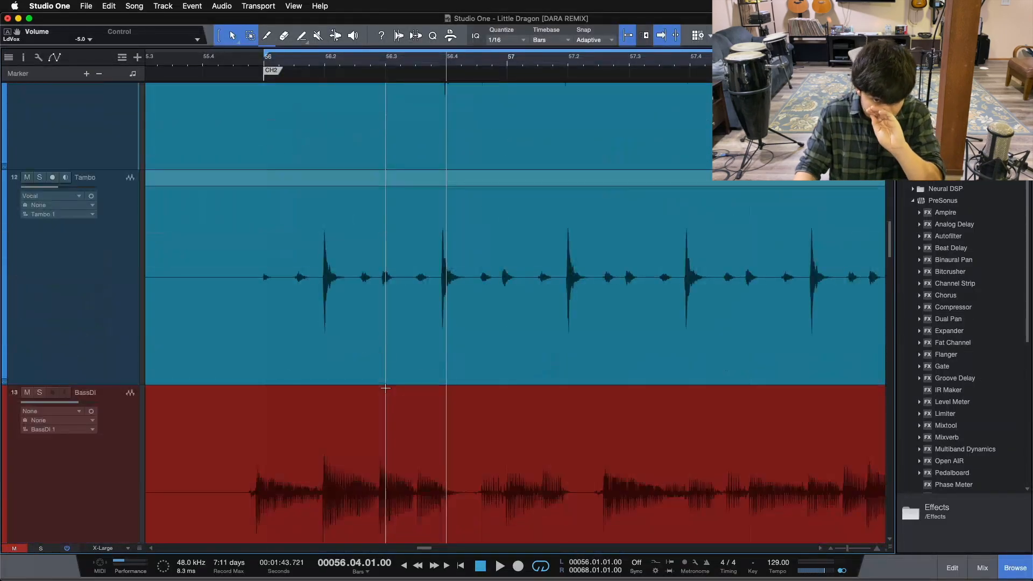
{"action": "scroll", "coordinate": [386, 387], "scroll_direction": "down", "scroll_amount": 20}
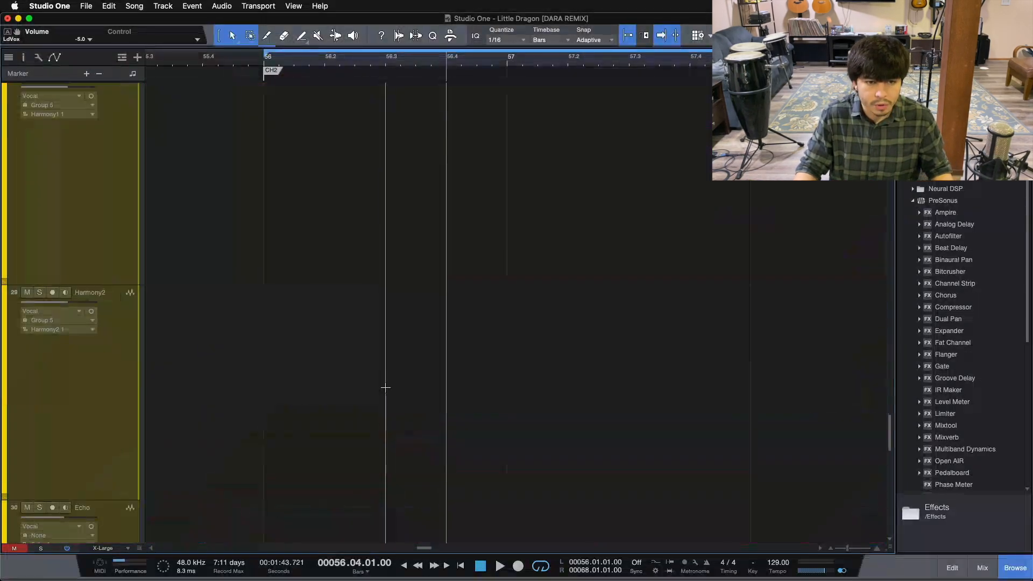
- Raise the LdVox volume envelope to -4.0 over a sixteenth-note range at the start of bar 56
{"action": "scroll", "coordinate": [385, 388], "scroll_direction": "up", "scroll_amount": 10}
{"action": "scroll", "coordinate": [259, 209], "scroll_direction": "down", "scroll_amount": 6}
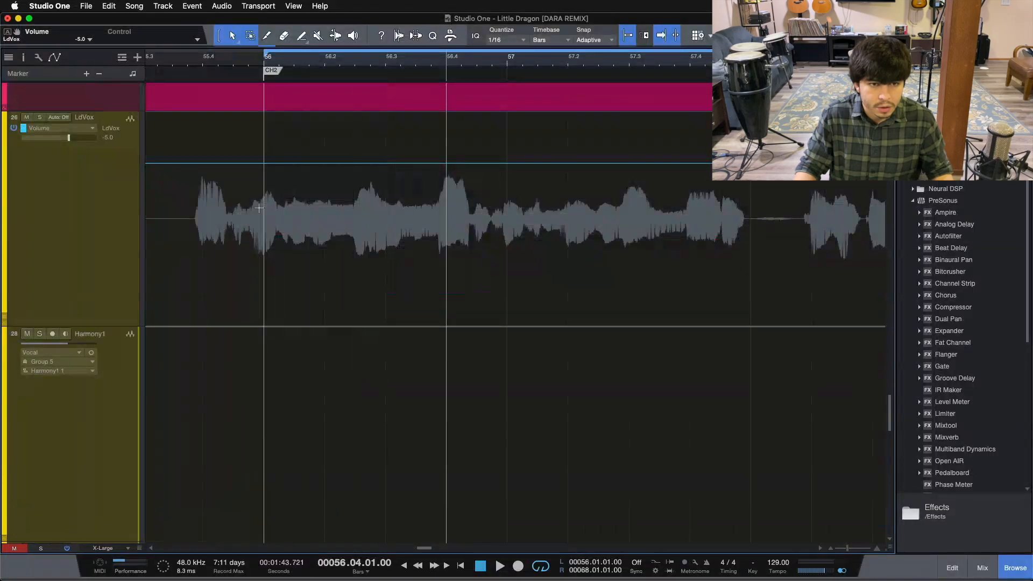
{"action": "left_click_drag", "start_coordinate": [262, 204], "coordinate": [279, 212]}
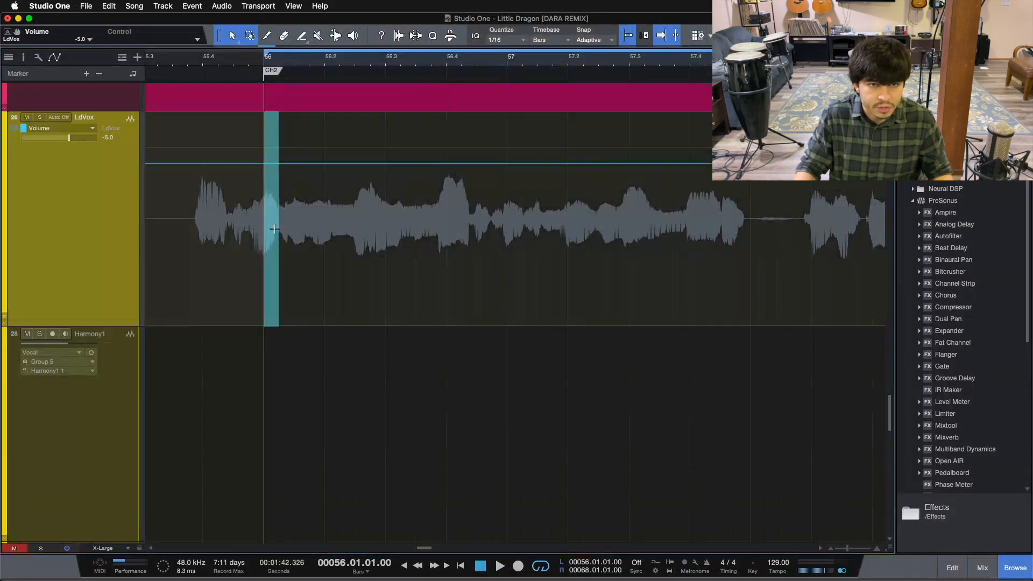
{"action": "left_click_drag", "start_coordinate": [269, 148], "coordinate": [270, 144]}
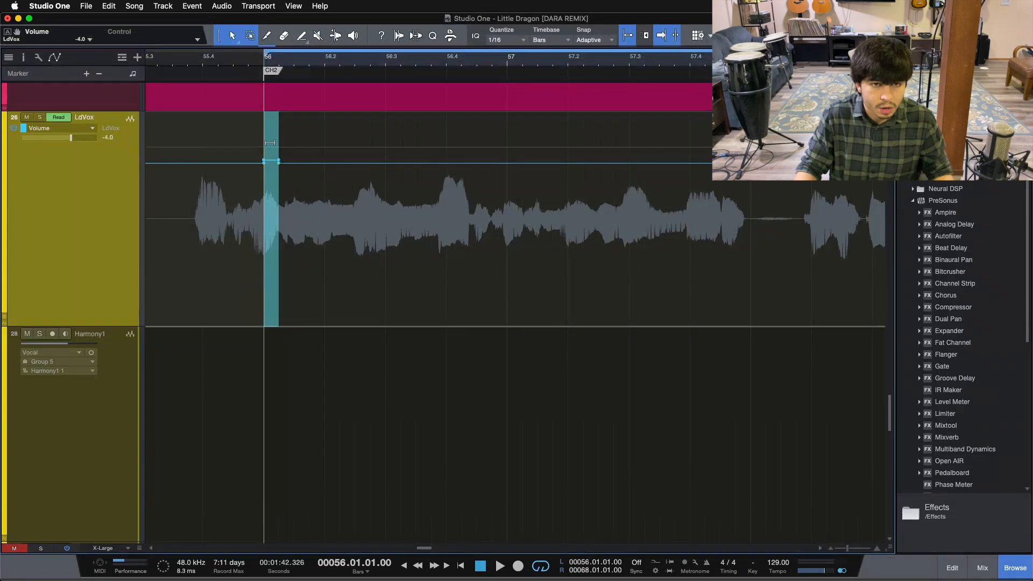
- Copy the volume bump at bar 56 and paste it at beat 3 of bar 56 and at beats 1 and 3 of bar 57
{"action": "left_click_drag", "start_coordinate": [312, 253], "coordinate": [219, 260]}
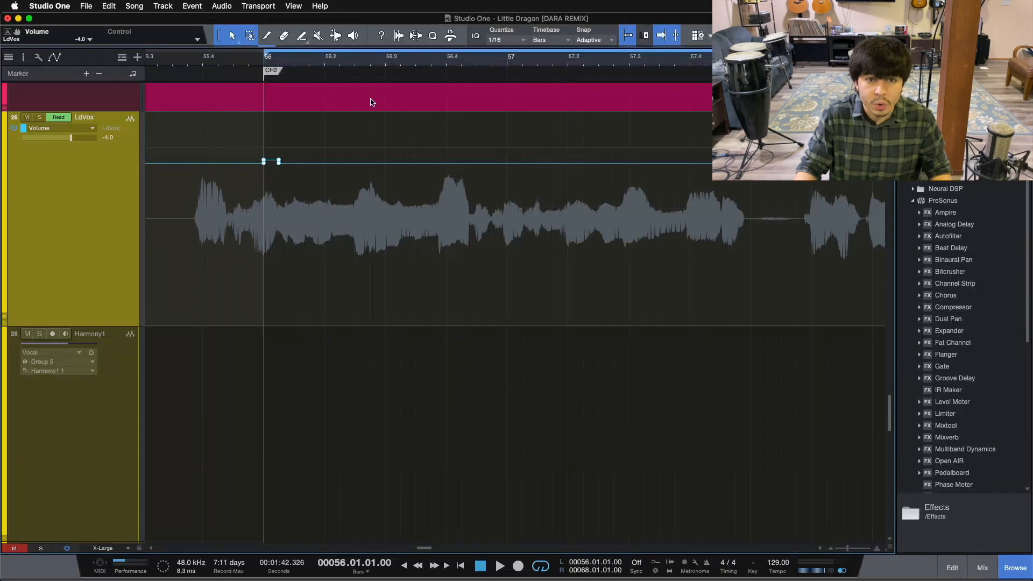
{"action": "left_click", "coordinate": [385, 55]}
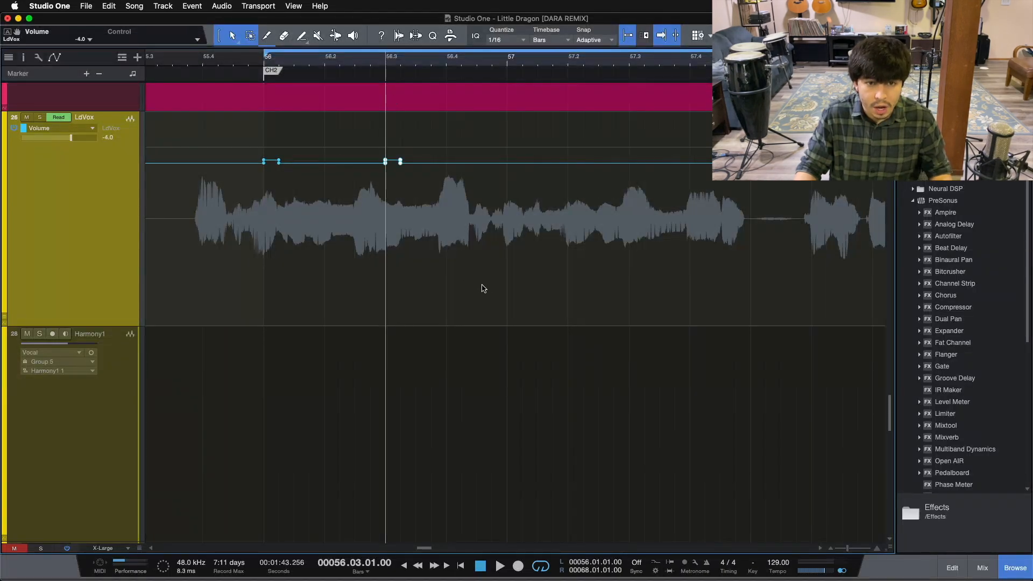
{"action": "left_click", "coordinate": [506, 64]}
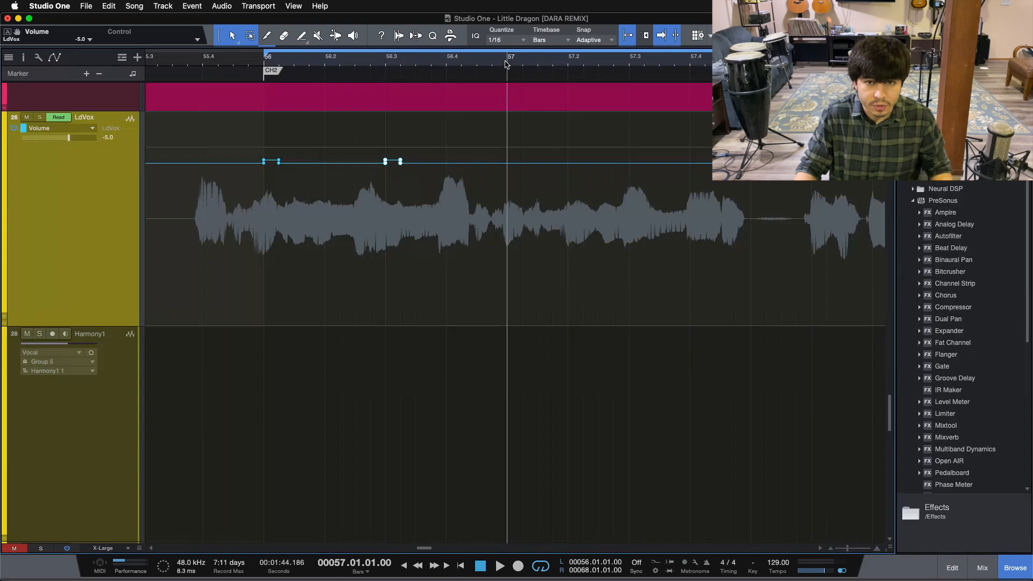
{"action": "left_click", "coordinate": [629, 59]}
{"action": "key", "text": "super+v"}
- Copy the four volume bumps of bars 56 and 57 and paste them at bars 58, 60, 62, 64 and 66 of the LdVox envelope
{"action": "left_click_drag", "start_coordinate": [615, 61], "coordinate": [420, 48]}
{"action": "left_click_drag", "start_coordinate": [541, 242], "coordinate": [220, 238]}
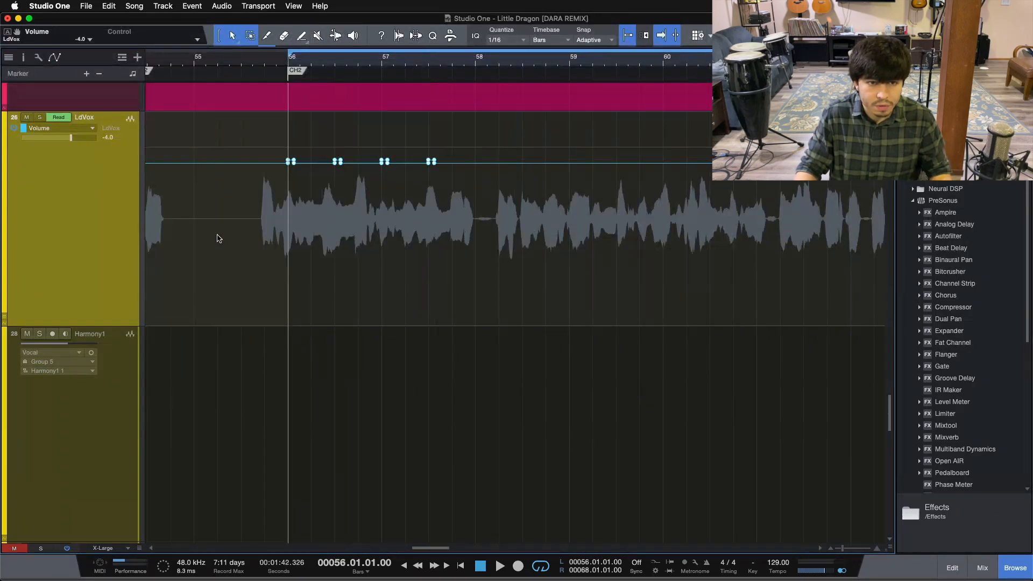
{"action": "left_click", "coordinate": [476, 57]}
{"action": "key", "text": "super+v"}
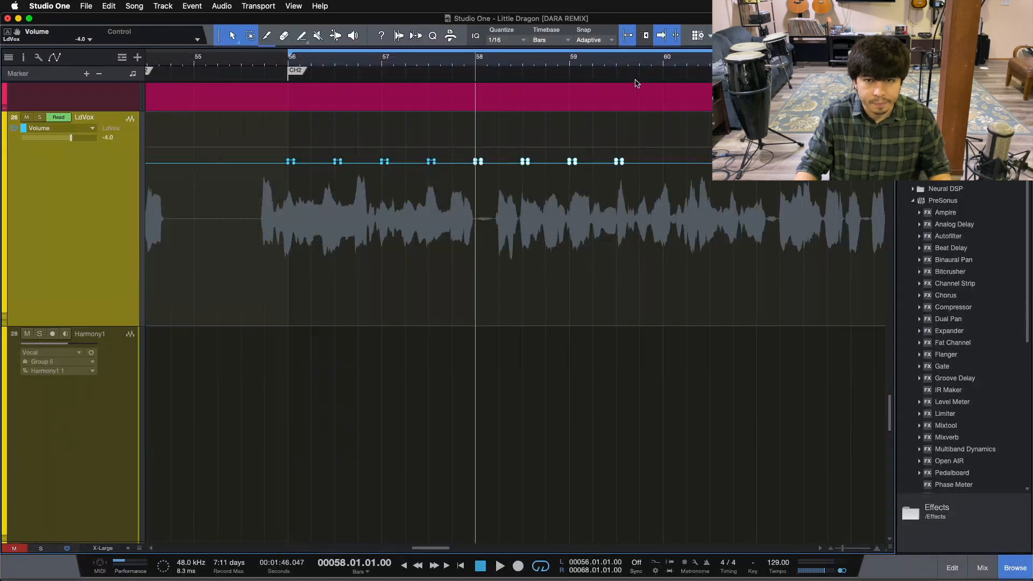
{"action": "left_click", "coordinate": [663, 59]}
{"action": "key", "text": "super+v"}
{"action": "left_click_drag", "start_coordinate": [662, 59], "coordinate": [467, 49]}
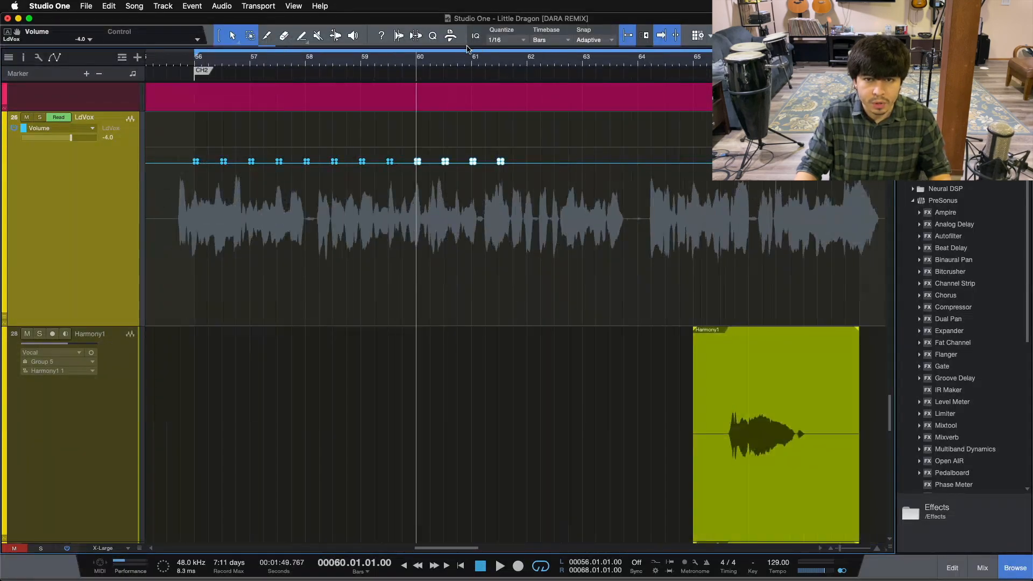
{"action": "left_click", "coordinate": [528, 58]}
{"action": "key", "text": "super+v"}
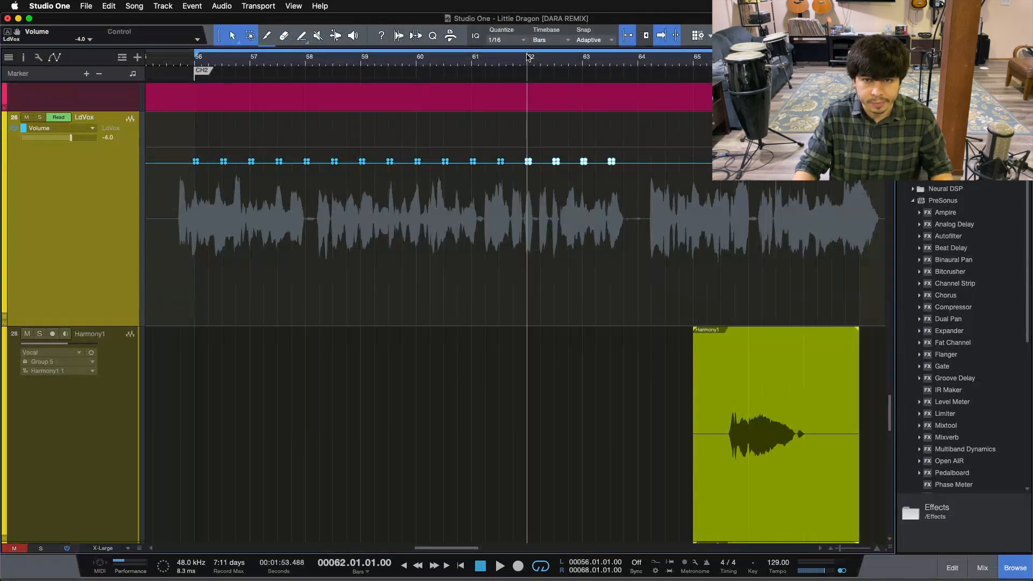
{"action": "left_click", "coordinate": [640, 59]}
{"action": "key", "text": "super+v"}
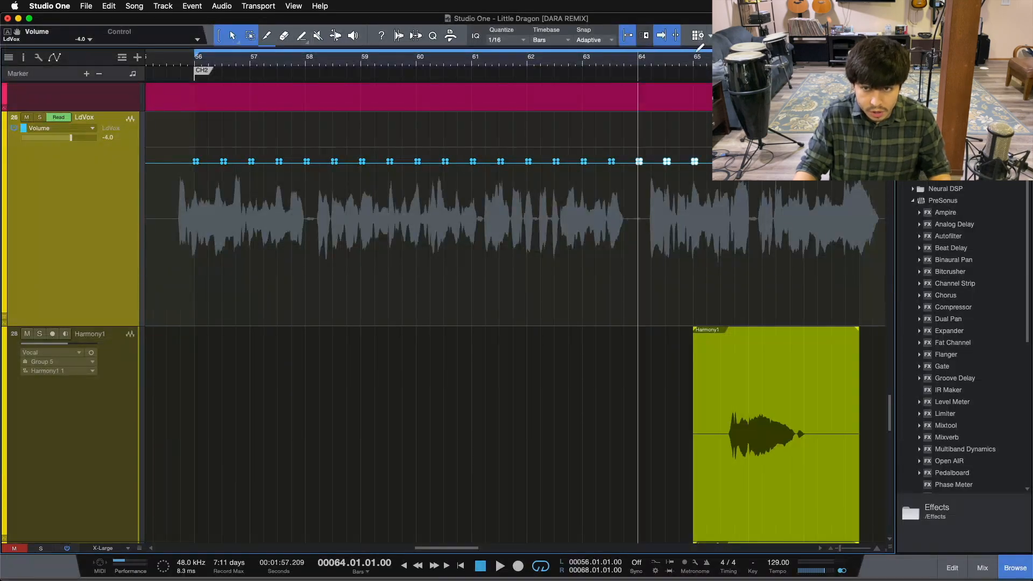
{"action": "left_click", "coordinate": [749, 58]}
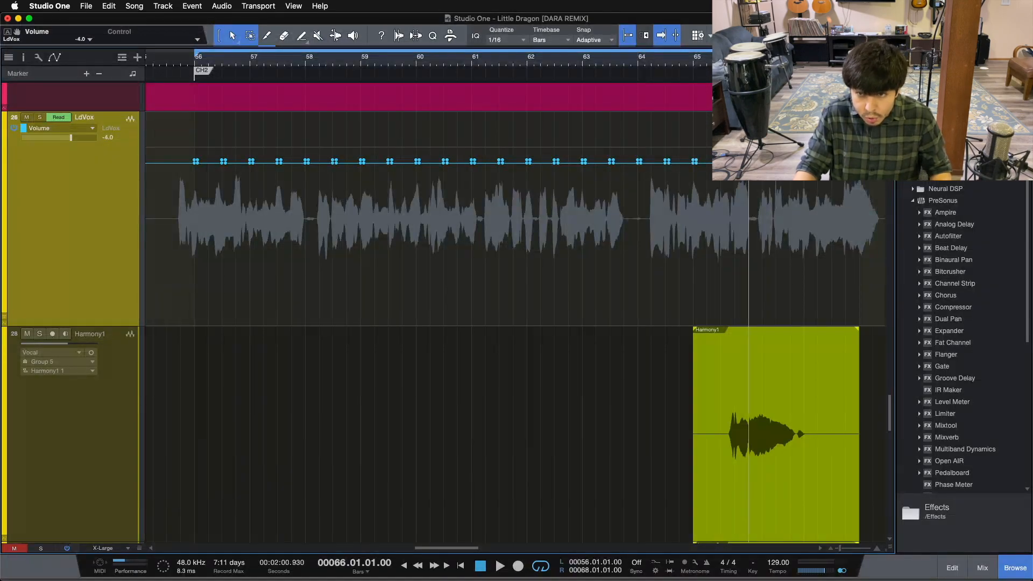
- Set the loop range over the second chorus from bar 56 to bar 68 and save the song
{"action": "left_click_drag", "start_coordinate": [231, 71], "coordinate": [312, 81]}
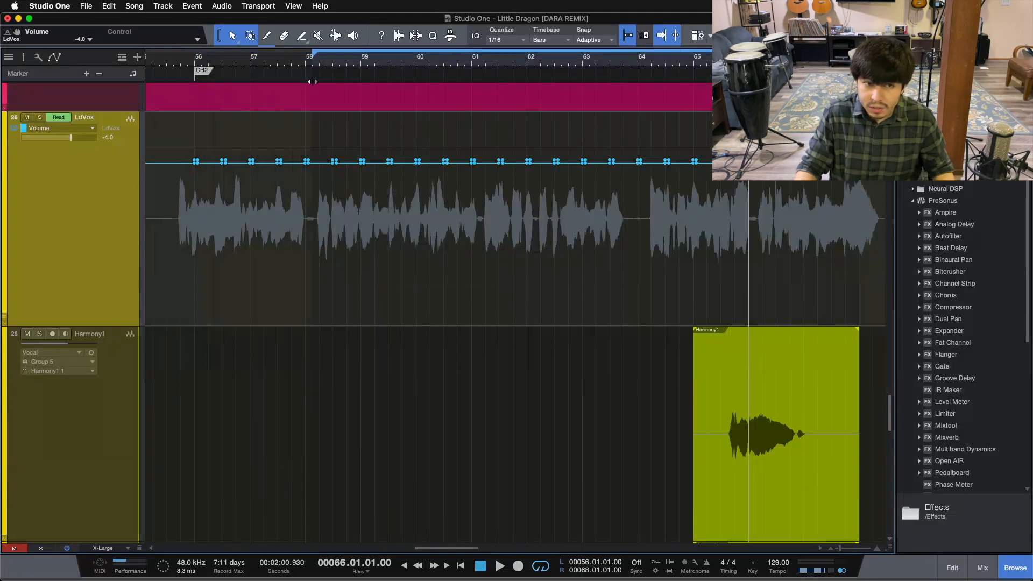
{"action": "left_click_drag", "start_coordinate": [194, 52], "coordinate": [859, 53]}
{"action": "key", "text": "super+s"}
- Check the kick and snare hits across the second chorus, then set the track height to Medium
{"action": "scroll", "coordinate": [267, 265], "scroll_direction": "up", "scroll_amount": 20}
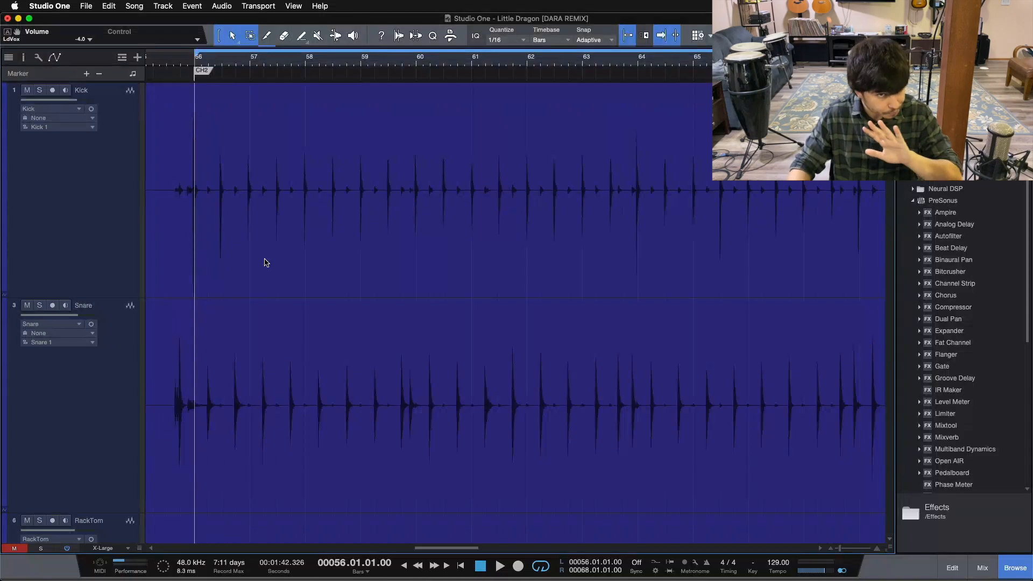
{"action": "scroll", "coordinate": [264, 262], "scroll_direction": "down", "scroll_amount": 20}
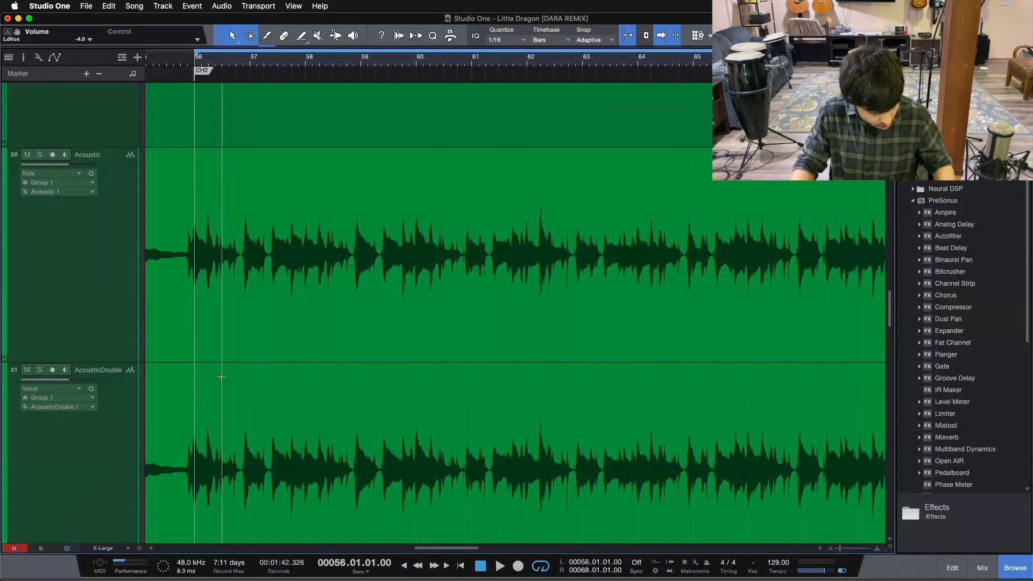
{"action": "scroll", "coordinate": [230, 393], "scroll_direction": "down", "scroll_amount": 10}
{"action": "left_click", "coordinate": [104, 549]}
{"action": "left_click", "coordinate": [105, 510]}
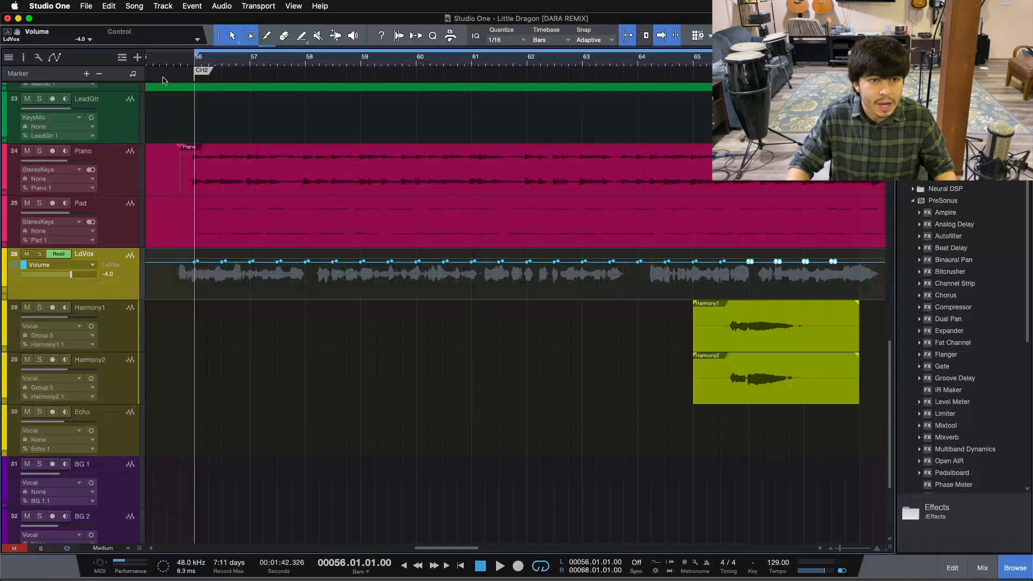
- Play the full mix from bar 54 into the second chorus to hear the LdVox volume automation, then stop
{"action": "left_click_drag", "start_coordinate": [171, 59], "coordinate": [254, 48]}
{"action": "left_click", "coordinate": [206, 59]}
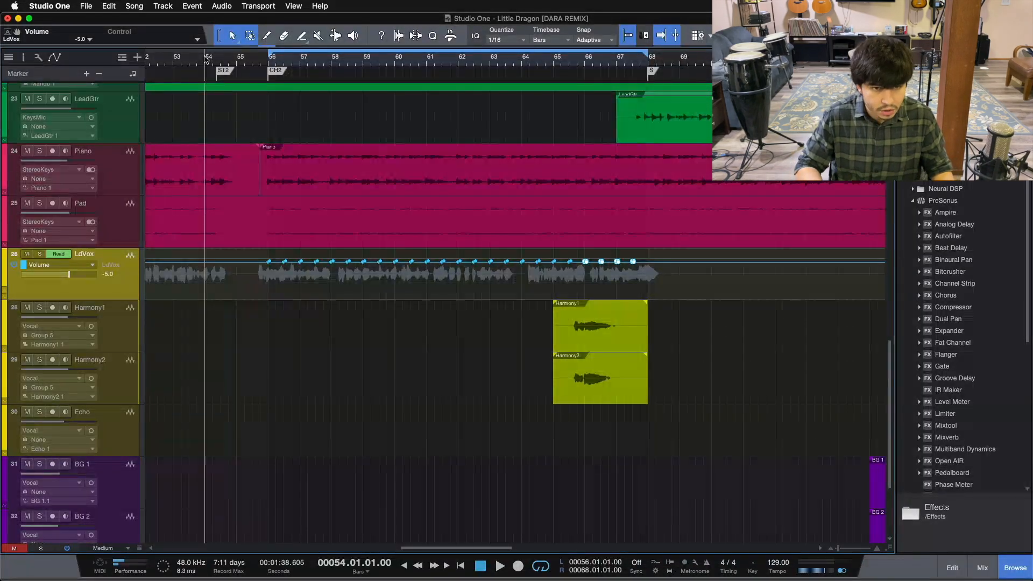
{"action": "key", "text": "space"}
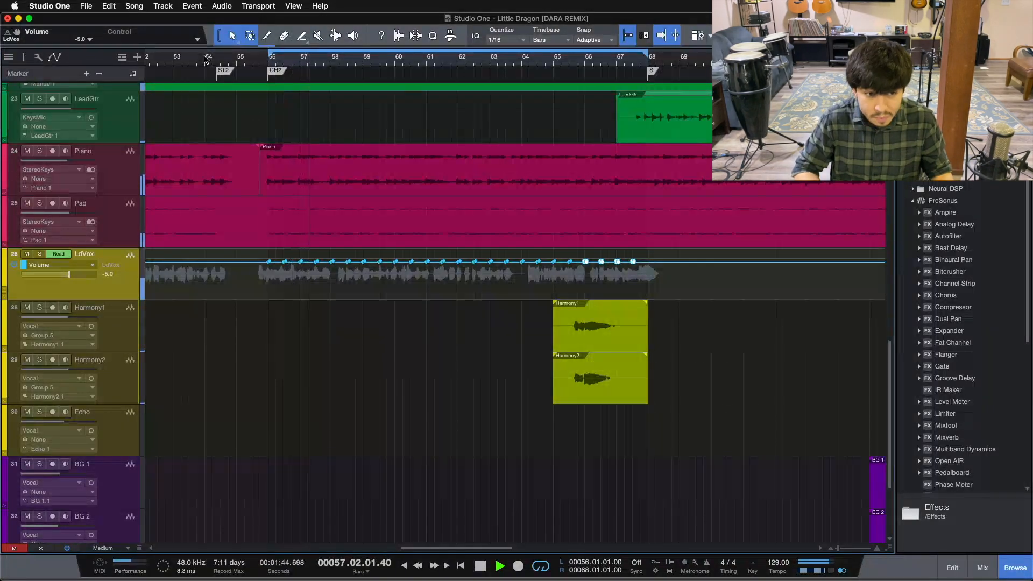
{"action": "key", "text": "space"}
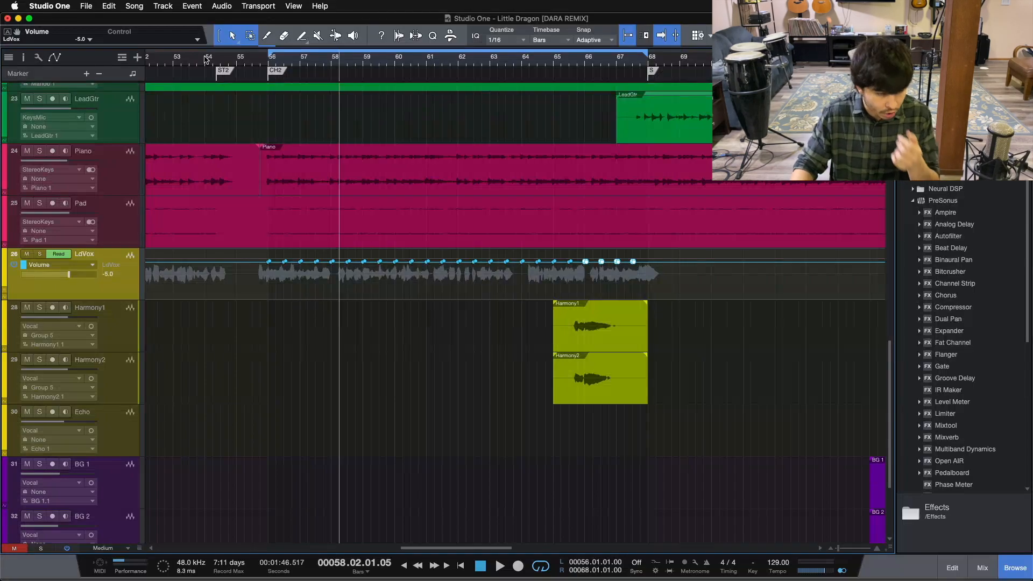
- Solo the LdVox and DRUMS channels in the mixer without CongasLvl, then play the second chorus from bar 56
{"action": "key", "text": "F3"}
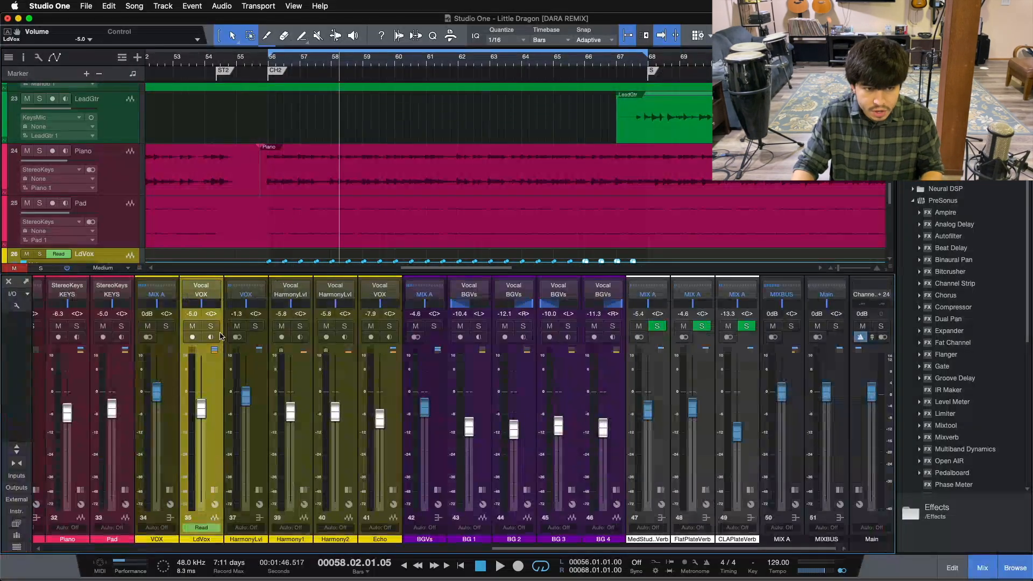
{"action": "left_click", "coordinate": [211, 326]}
{"action": "scroll", "coordinate": [467, 555], "scroll_direction": "left", "scroll_amount": 2}
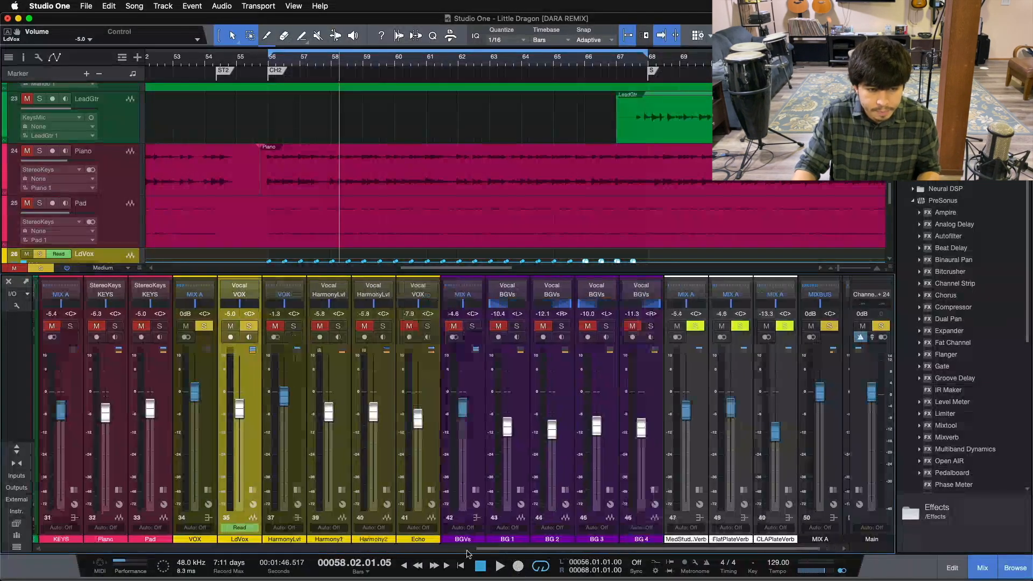
{"action": "scroll", "coordinate": [467, 554], "scroll_direction": "left", "scroll_amount": 10}
{"action": "left_click", "coordinate": [63, 327]}
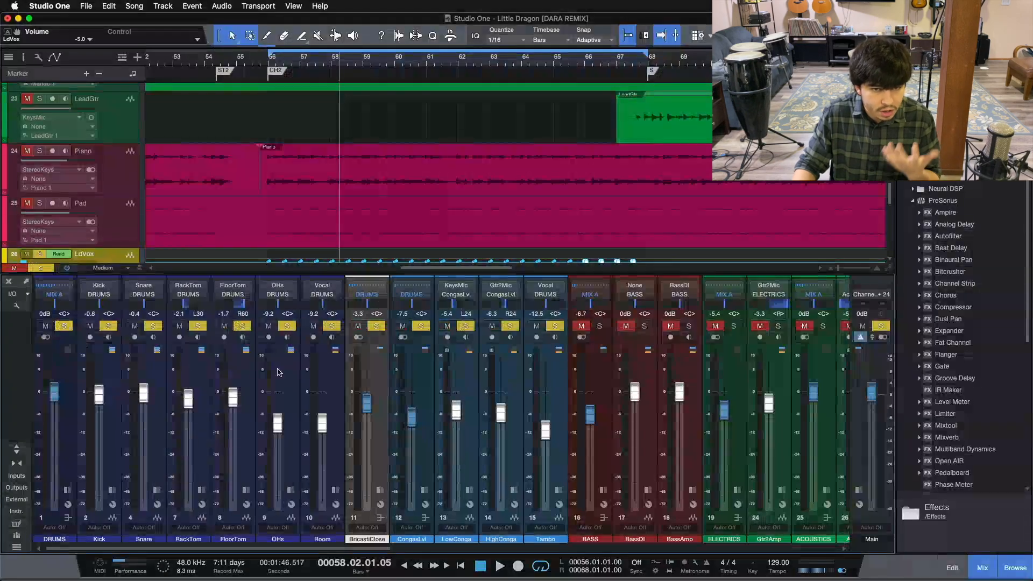
{"action": "left_click", "coordinate": [421, 327]}
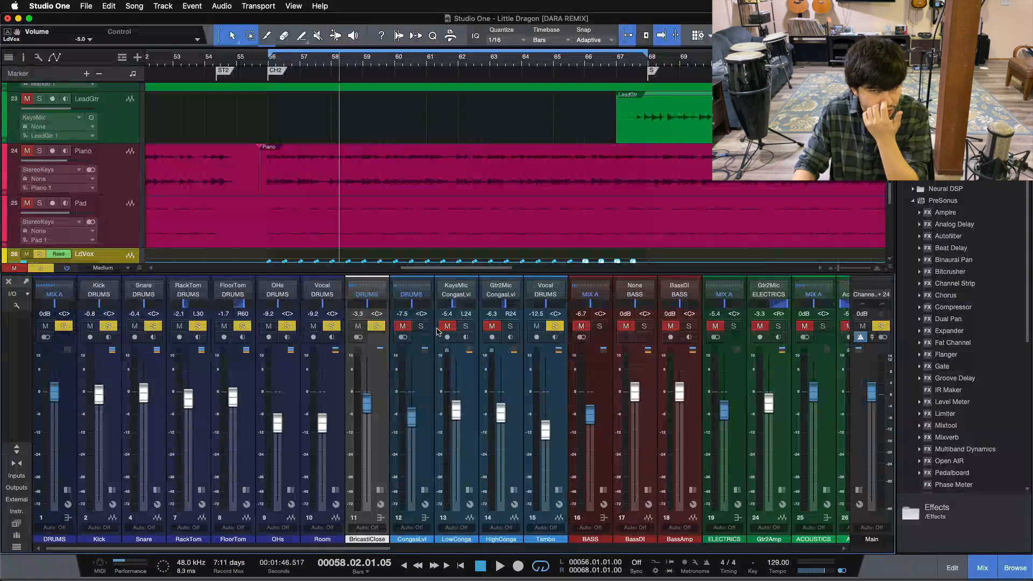
{"action": "key", "text": "space"}
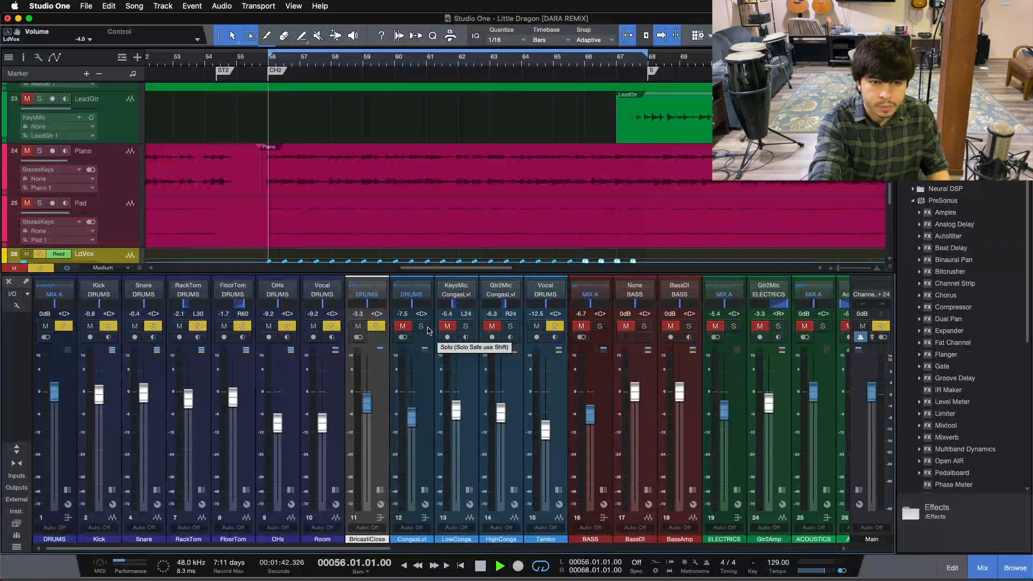
{"action": "key", "text": "space"}
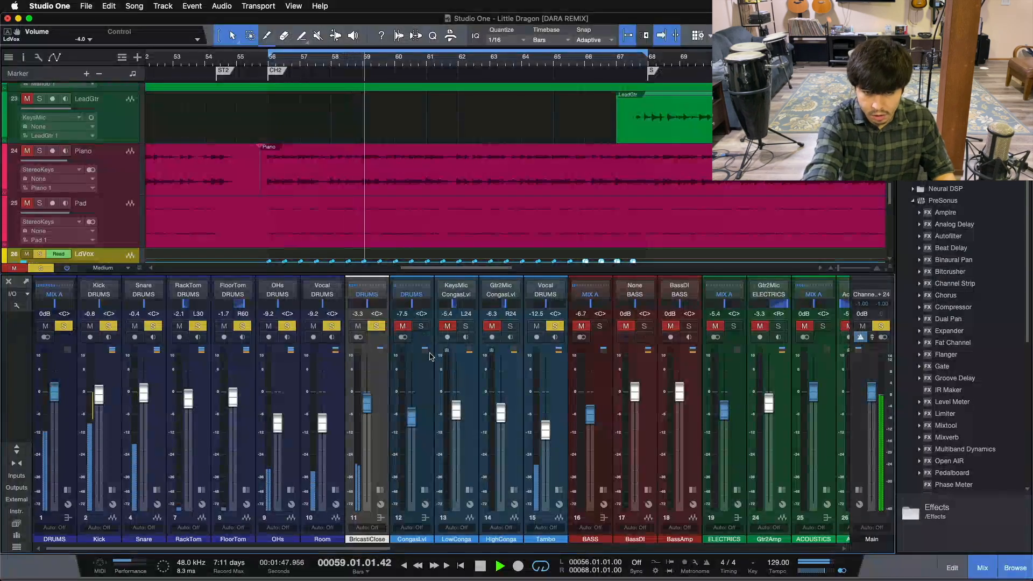
- Switch the LdVox automation off and play from beat 3 of bar 54 to hear the vocal without the volume bumps
{"action": "left_click", "coordinate": [221, 56]}
{"action": "scroll", "coordinate": [659, 529], "scroll_direction": "right", "scroll_amount": 5}
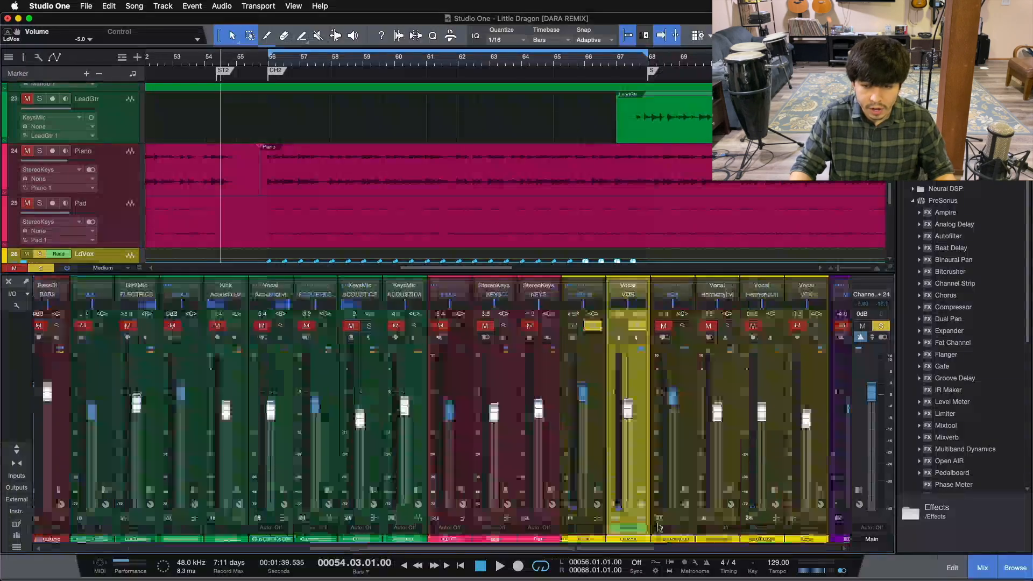
{"action": "left_click", "coordinate": [437, 528]}
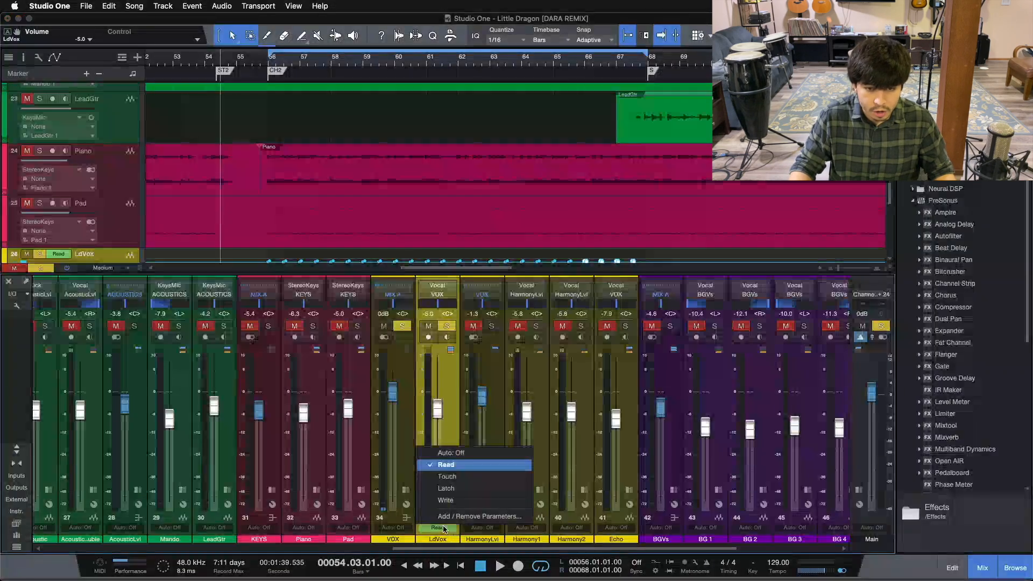
{"action": "left_click", "coordinate": [450, 453]}
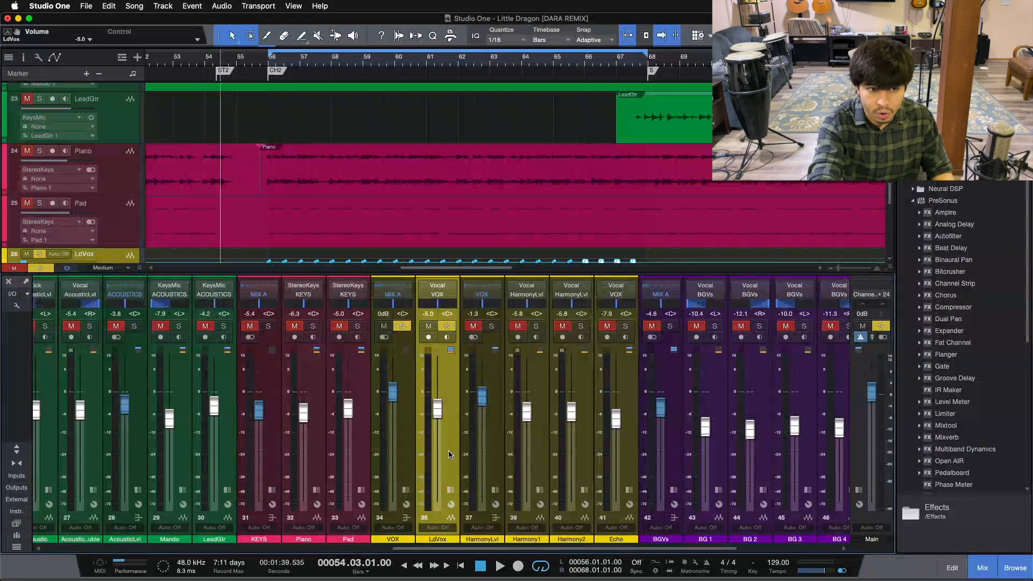
{"action": "key", "text": "space"}
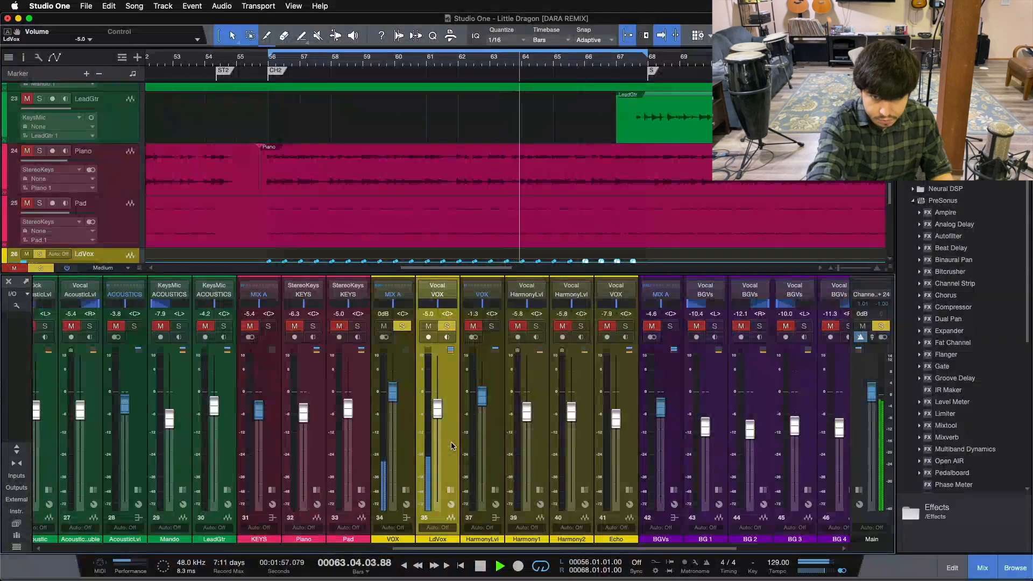
{"action": "key", "text": "space"}
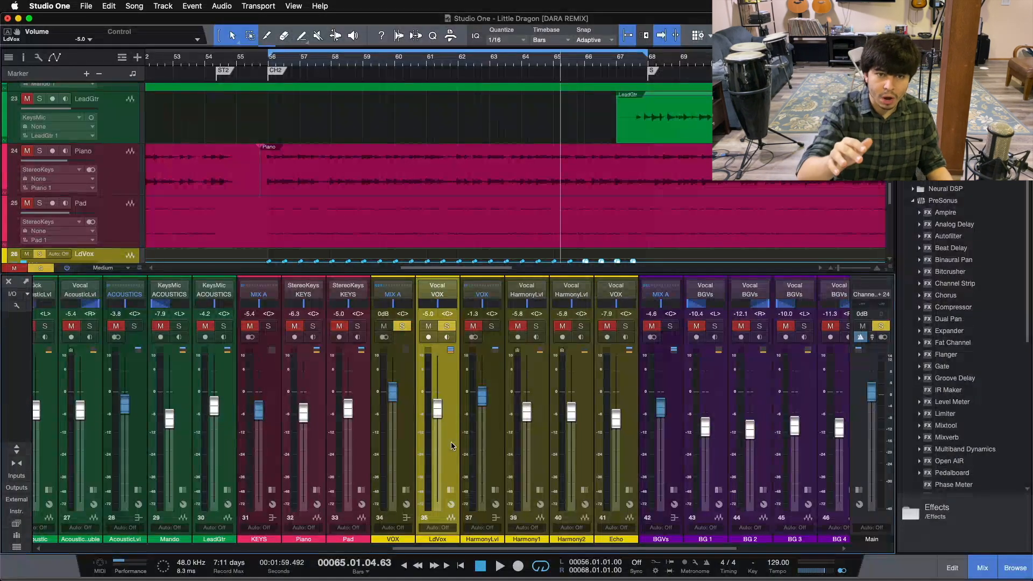
- Set the LdVox automation mode to Read and play from bar 55 through the looped second chorus for comparison
{"action": "left_click", "coordinate": [207, 61]}
{"action": "left_click", "coordinate": [447, 529]}
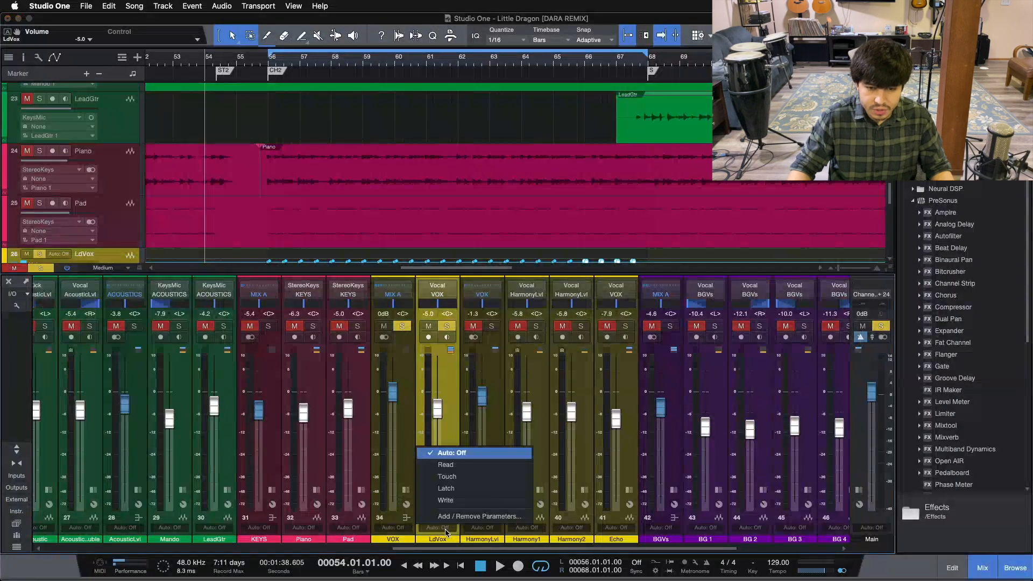
{"action": "left_click", "coordinate": [445, 465]}
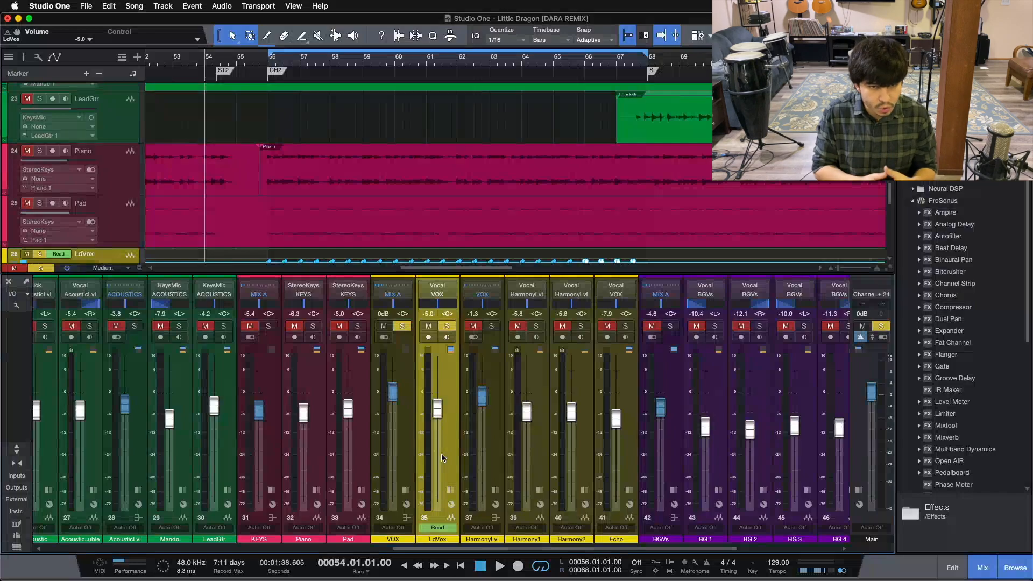
{"action": "key", "text": "KP_1"}
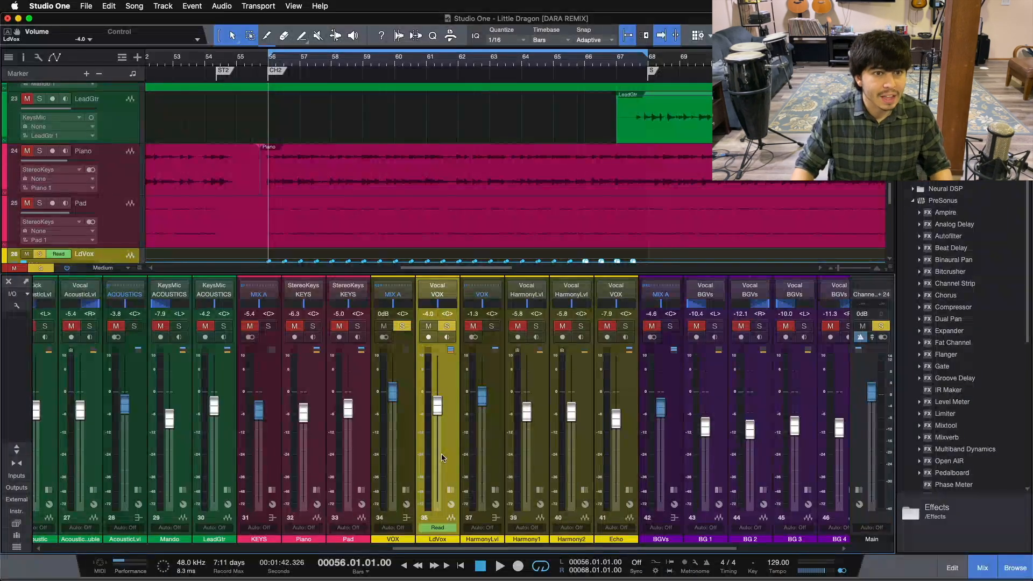
{"action": "left_click", "coordinate": [237, 58]}
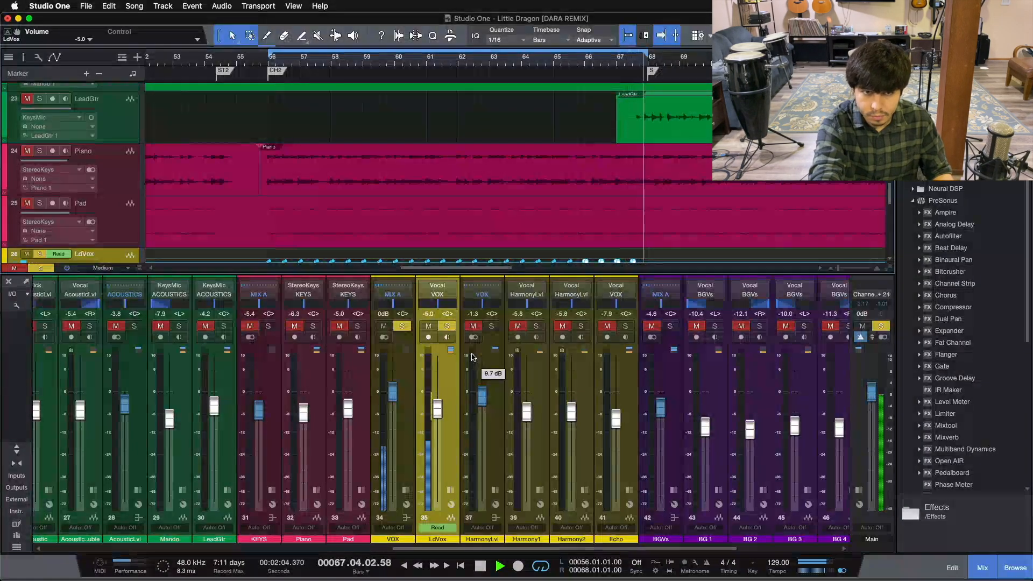
{"action": "key", "text": "space"}
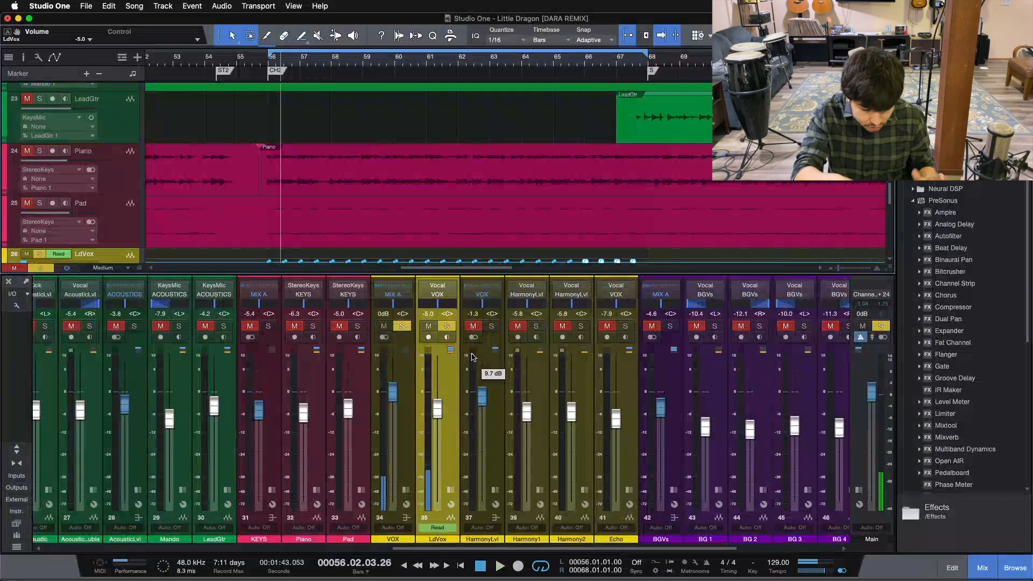
- Set the arrangement track height to X-Large and delete all LdVox volume automation points in the second chorus
{"action": "key", "text": "F3"}
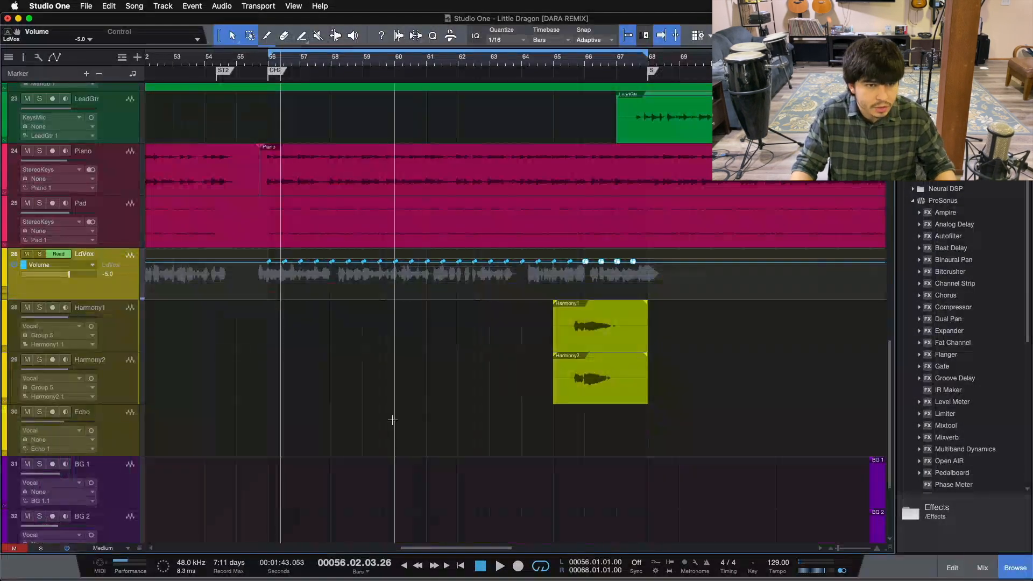
{"action": "left_click", "coordinate": [118, 549]}
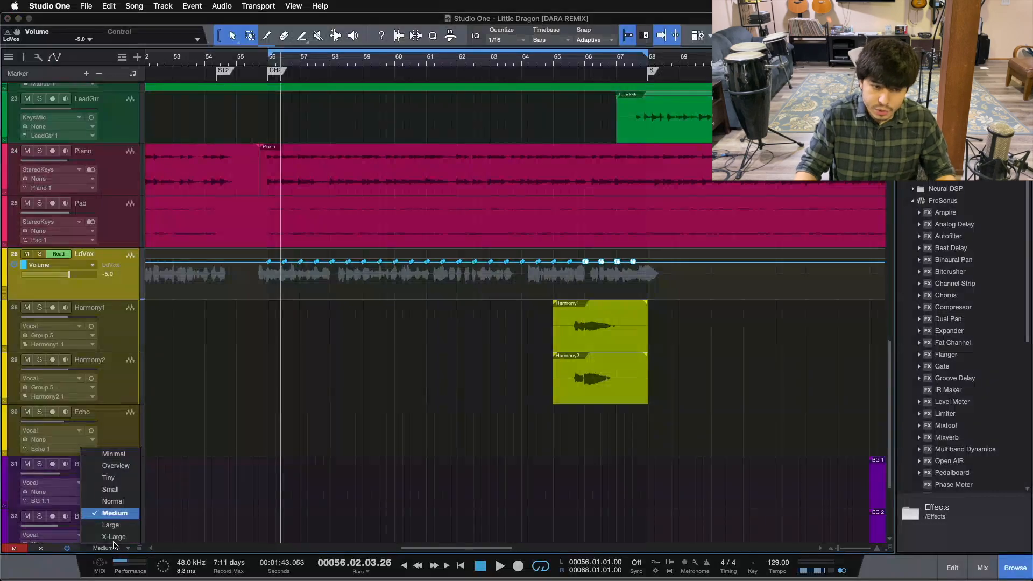
{"action": "left_click", "coordinate": [114, 538]}
{"action": "left_click_drag", "start_coordinate": [0, 361], "coordinate": [260, 295]}
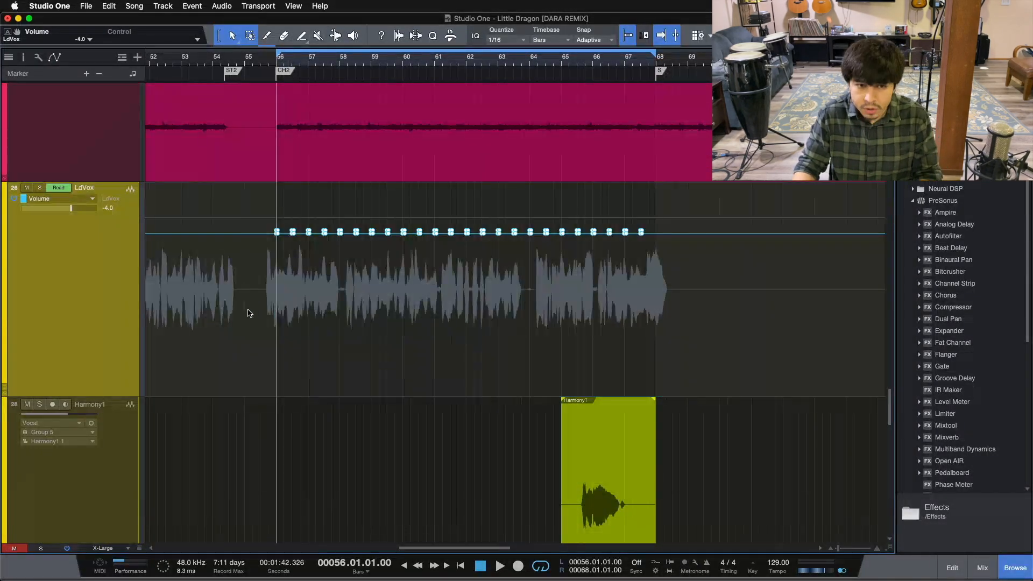
{"action": "key", "text": "Delete"}
- Raise the LdVox volume automation to -4.5 over the first sixteenth note of bar 56
{"action": "left_click_drag", "start_coordinate": [293, 61], "coordinate": [466, 102]}
{"action": "left_click_drag", "start_coordinate": [372, 262], "coordinate": [387, 262]}
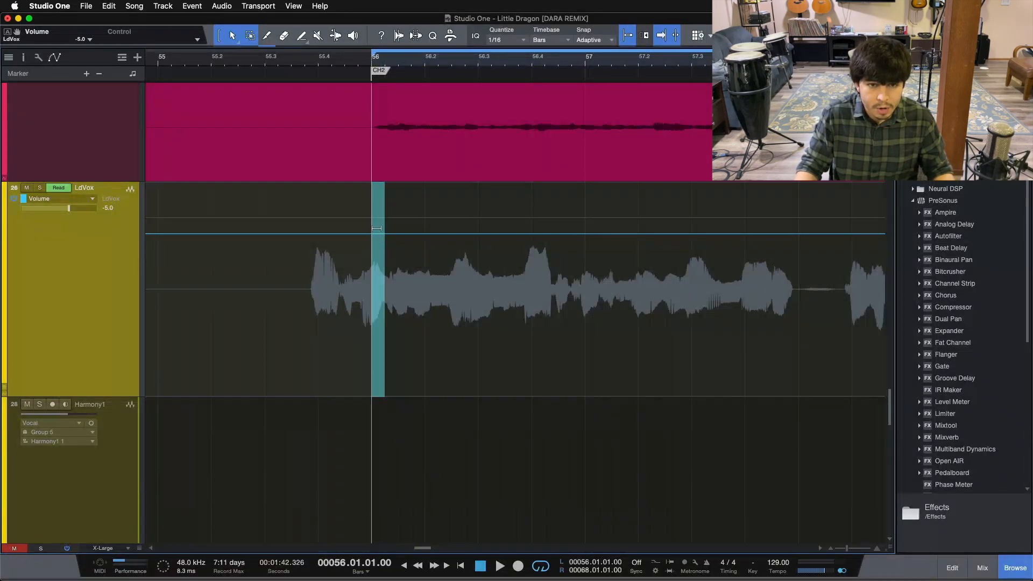
{"action": "left_click_drag", "start_coordinate": [377, 223], "coordinate": [378, 222]}
- Copy the volume bump to beat 3 of bar 56 and to beats 1 and 3 of bar 57
{"action": "left_click_drag", "start_coordinate": [441, 302], "coordinate": [347, 311]}
{"action": "left_click", "coordinate": [481, 61]}
{"action": "left_click", "coordinate": [590, 61]}
{"action": "left_click", "coordinate": [696, 60]}
{"action": "key", "text": "super+v"}
- Duplicate the two-bar pattern of LdVox volume bumps through the rest of the second chorus, up to bar 68
{"action": "left_click_drag", "start_coordinate": [771, 308], "coordinate": [264, 314]}
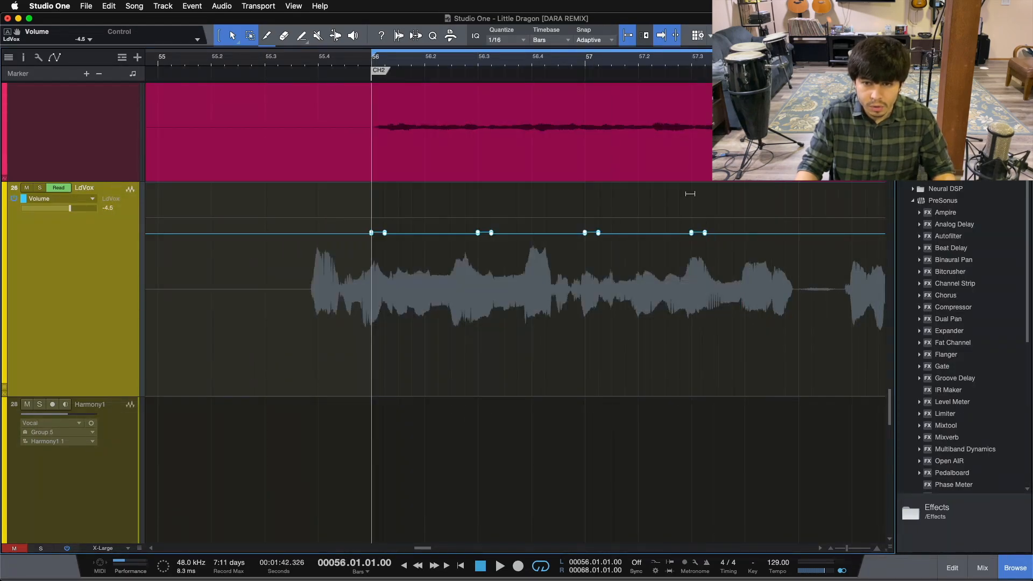
{"action": "key", "text": "d"}
{"action": "key", "text": "w"}
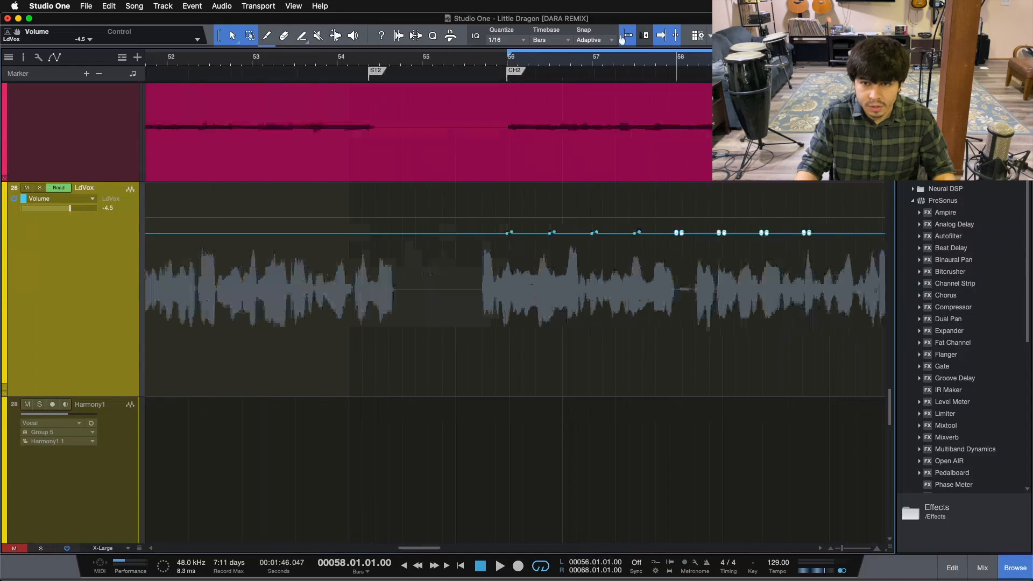
{"action": "left_click_drag", "start_coordinate": [797, 345], "coordinate": [478, 327]}
{"action": "key", "text": "d"}
{"action": "key", "text": "w"}
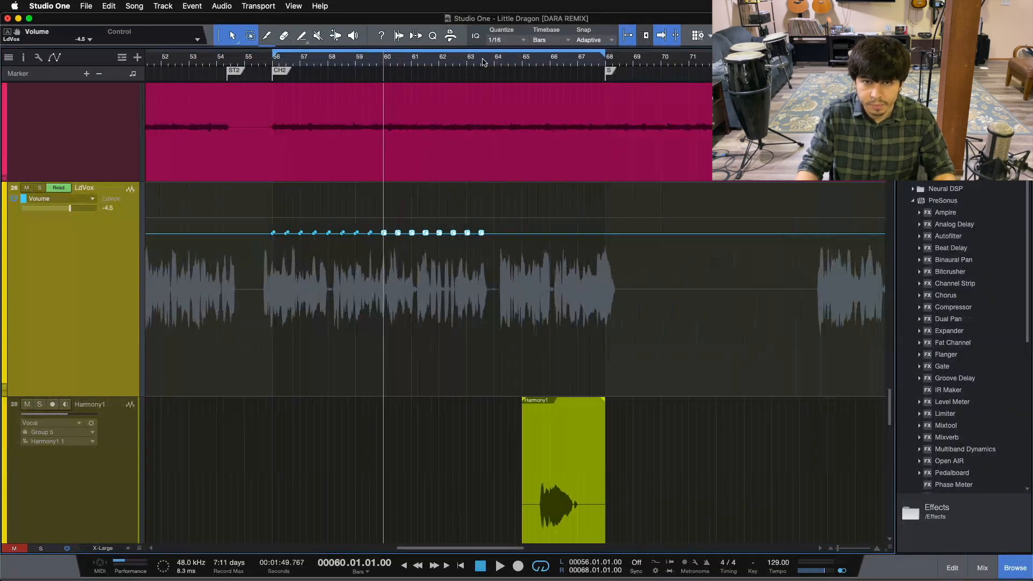
{"action": "key", "text": "d"}
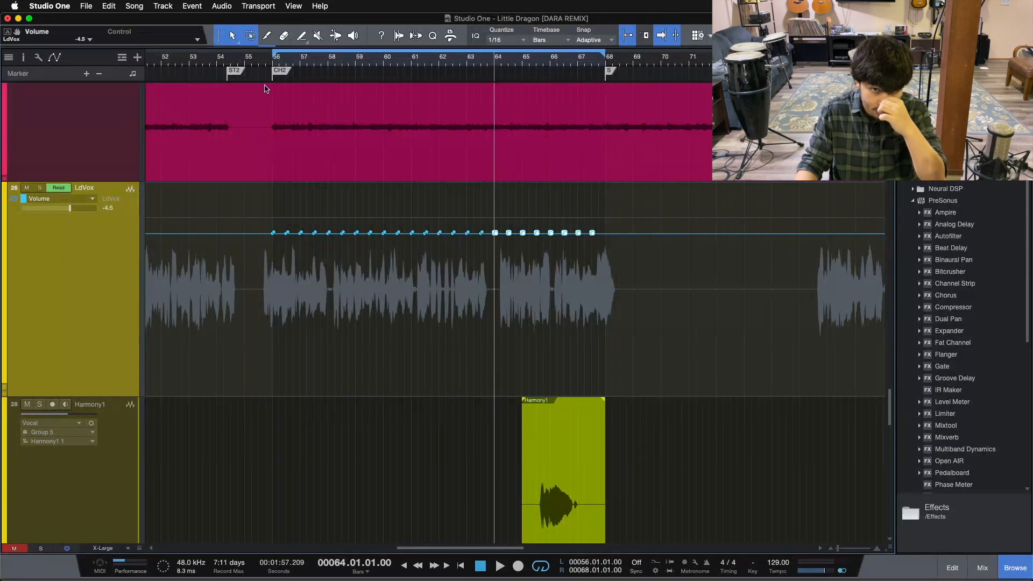
- Move the playback position to bar 55 and solo the LdVox and DRUMS channels in the mixer, leaving CongasLvl out
{"action": "left_click", "coordinate": [245, 61]}
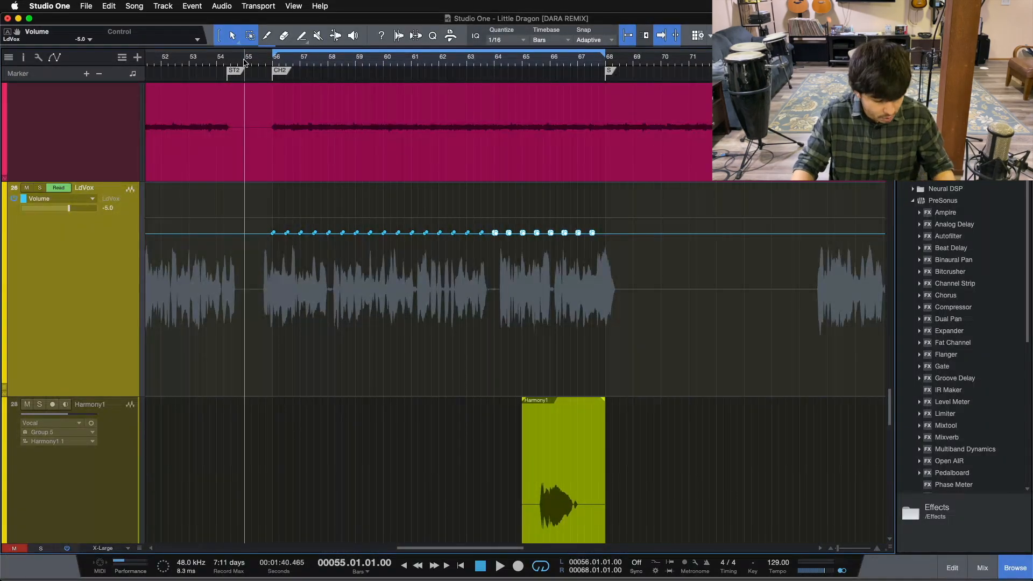
{"action": "key", "text": "F3"}
{"action": "key", "text": "s"}
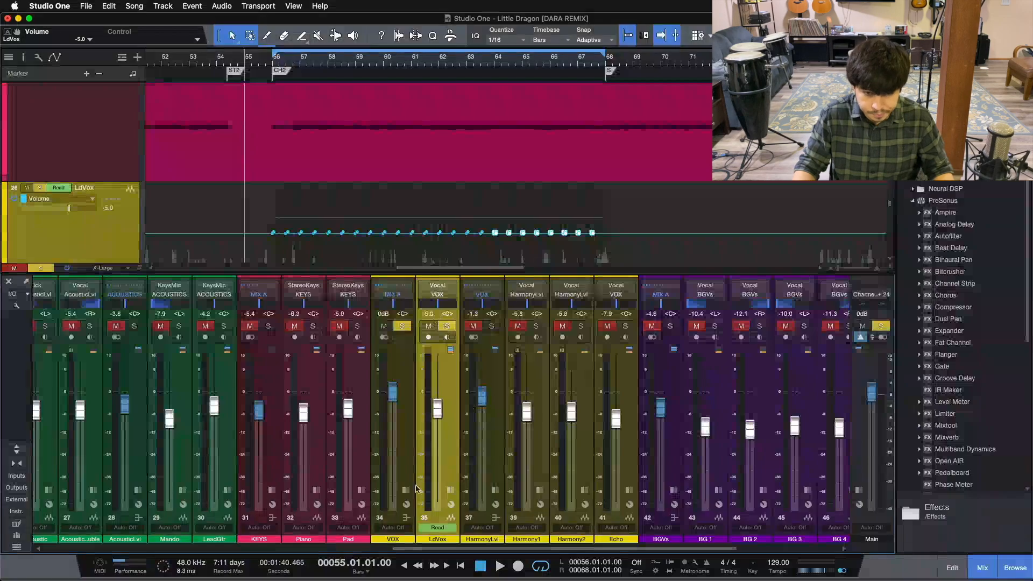
{"action": "left_click_drag", "start_coordinate": [407, 549], "coordinate": [60, 548]}
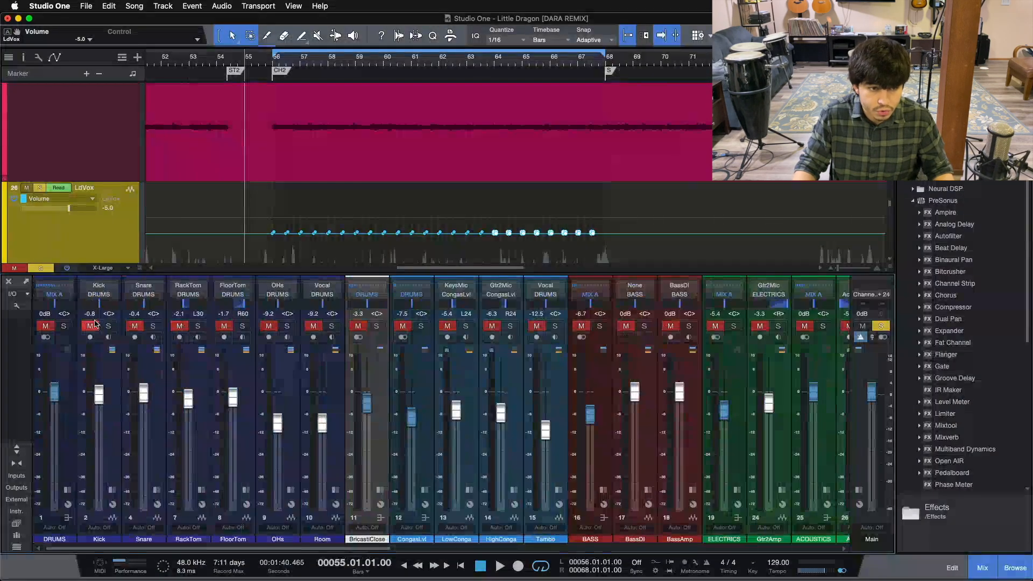
{"action": "left_click", "coordinate": [64, 327]}
{"action": "left_click", "coordinate": [421, 327]}
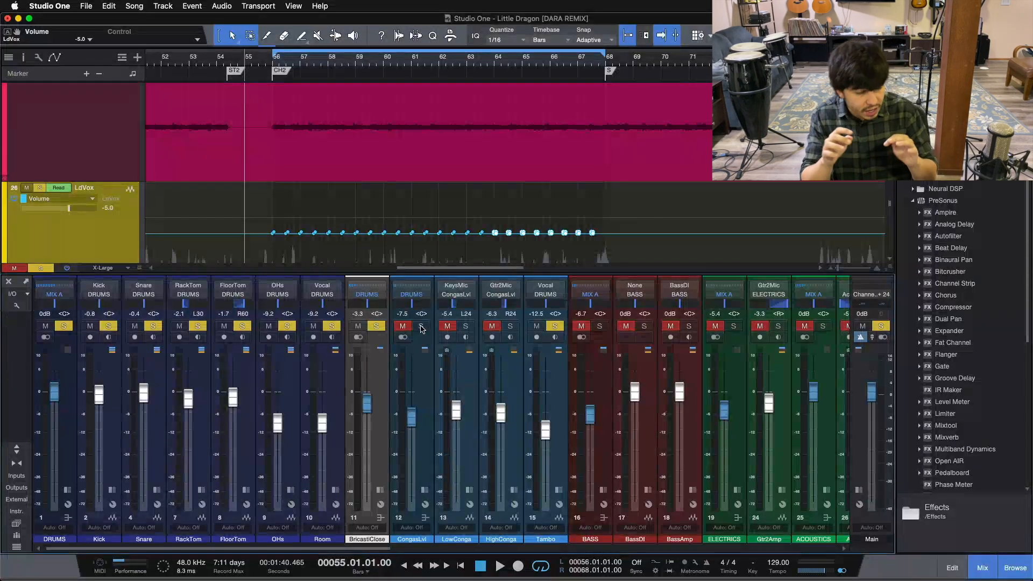
- Play the soloed vocal and drums from bar 55 through the second chorus loop, then stop
{"action": "key", "text": "KP_Add"}
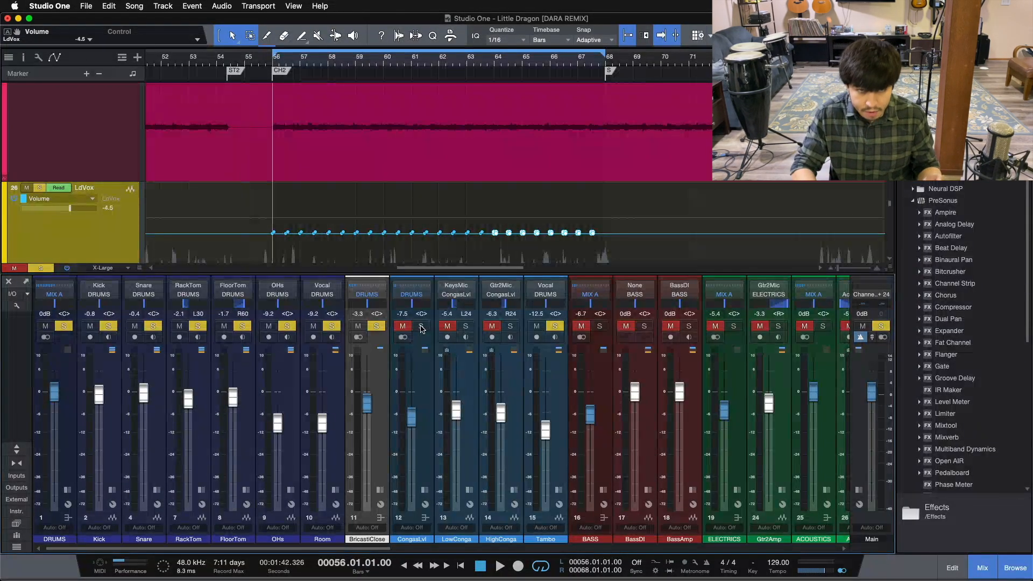
{"action": "left_click", "coordinate": [244, 63]}
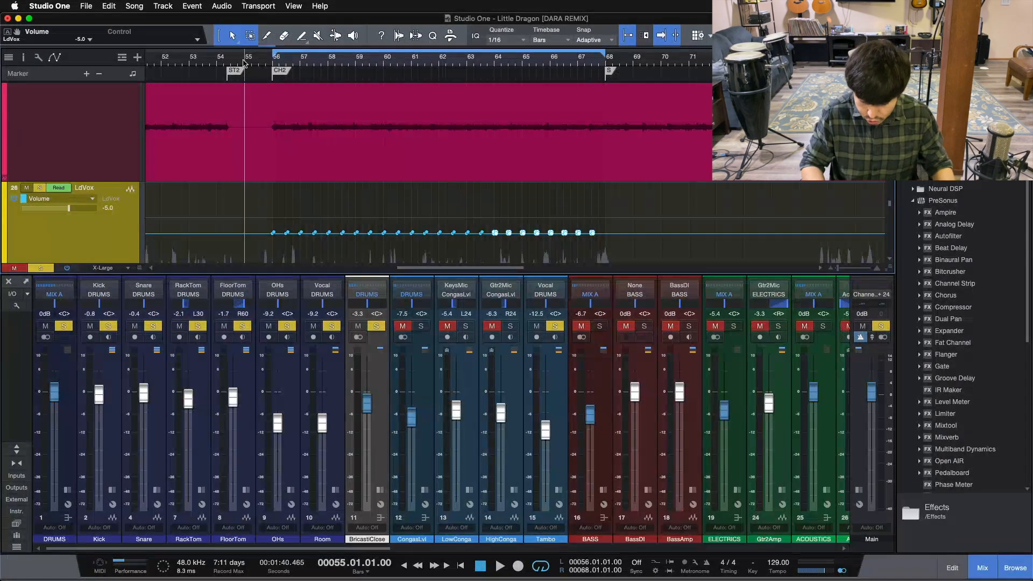
{"action": "key", "text": "space"}
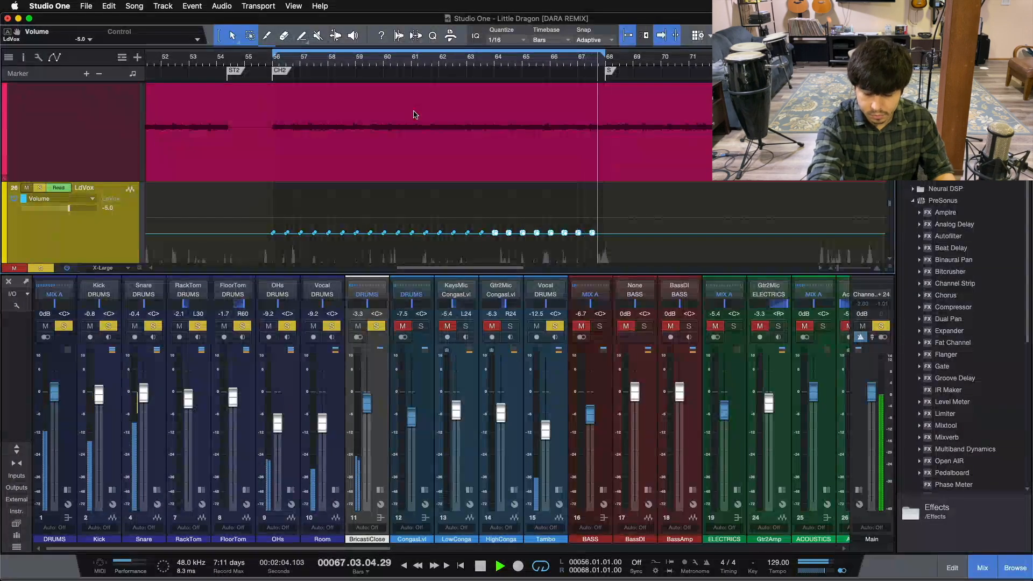
{"action": "key", "text": "space"}
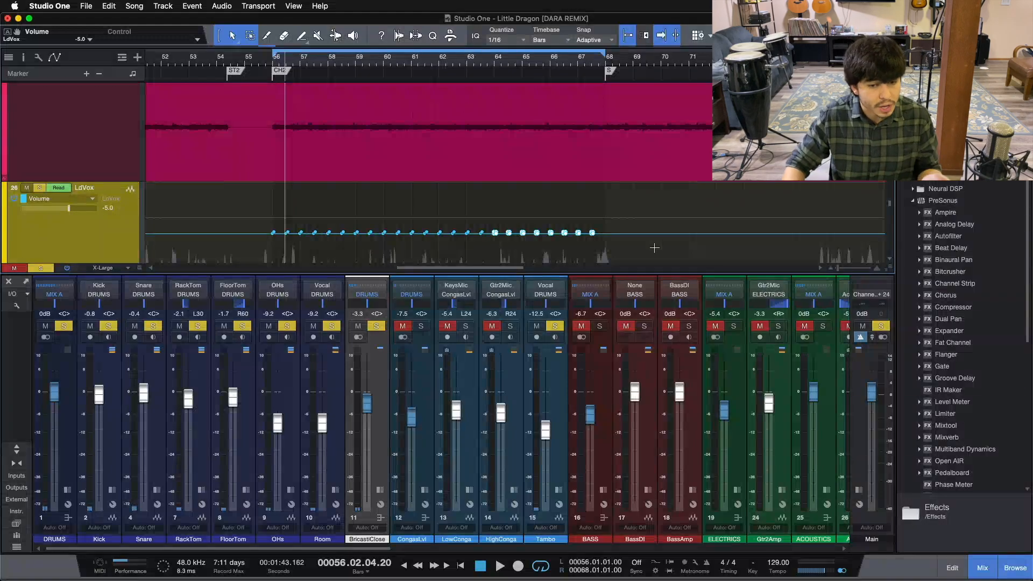
- Expand the LdVox channel's inserts and examine the Fat Channel compressor settings, then close the plug-in
{"action": "left_click_drag", "start_coordinate": [247, 549], "coordinate": [266, 549]}
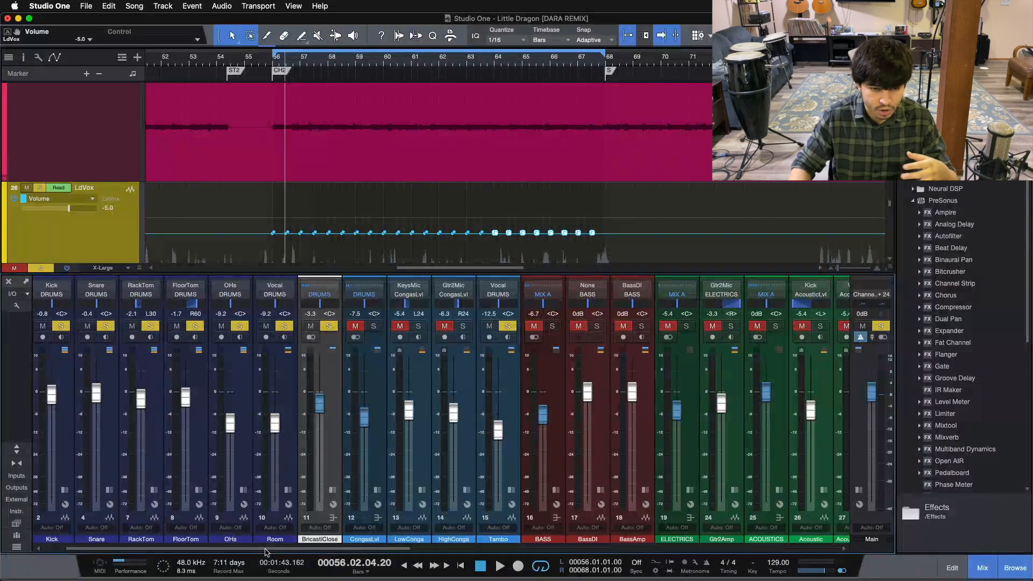
{"action": "left_click_drag", "start_coordinate": [265, 549], "coordinate": [614, 549]}
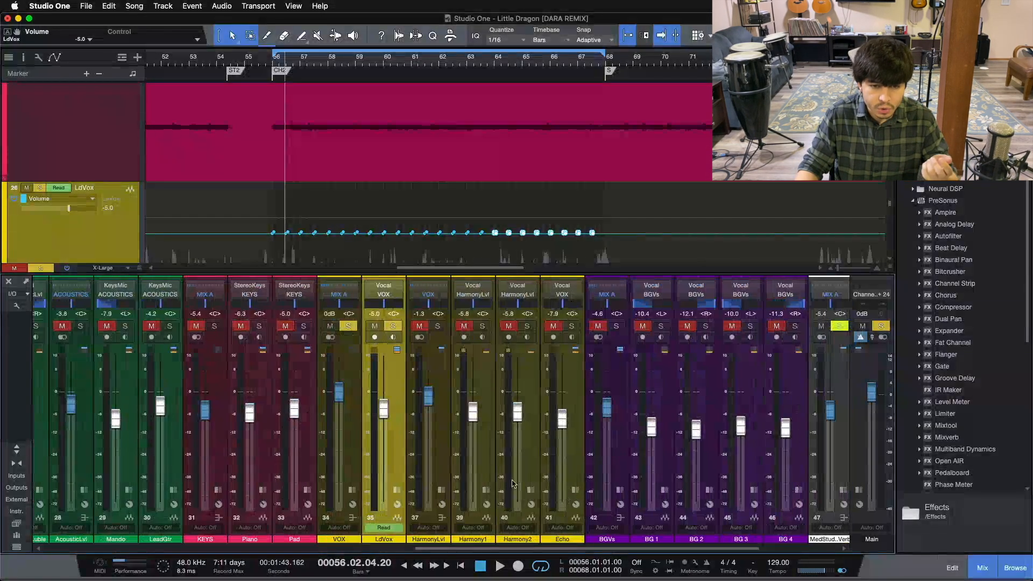
{"action": "left_click", "coordinate": [377, 456]}
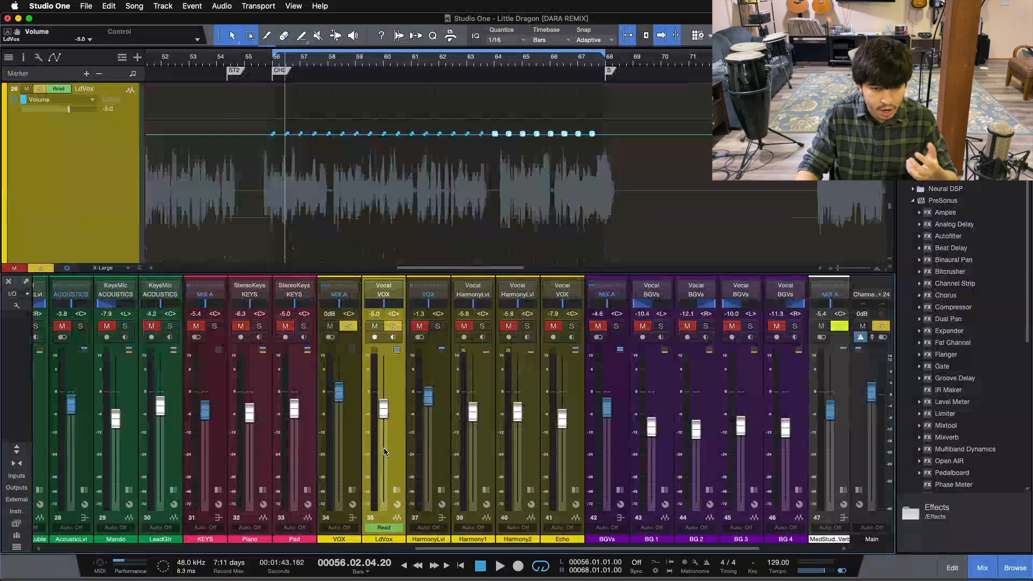
{"action": "left_click", "coordinate": [397, 490]}
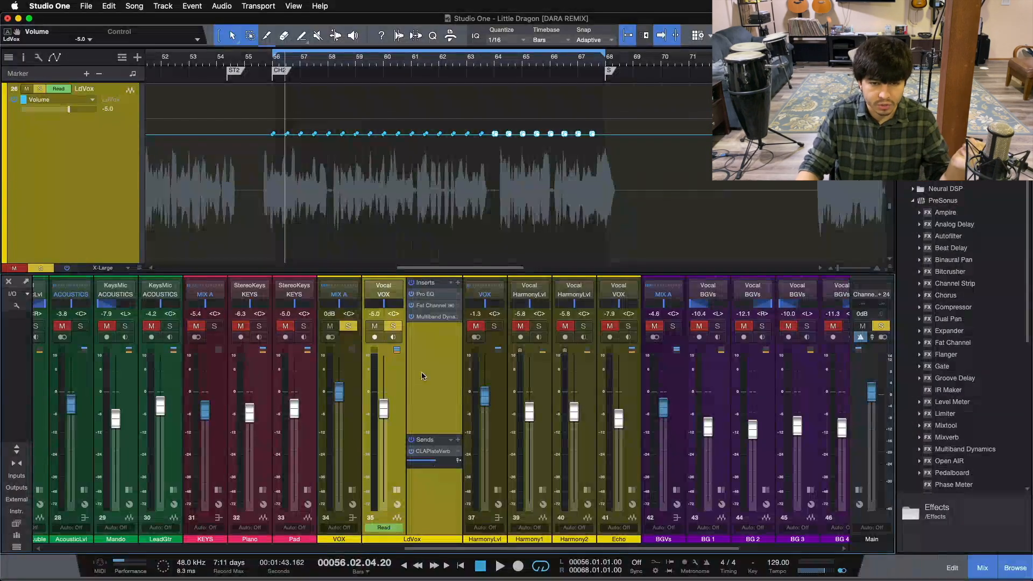
{"action": "left_click", "coordinate": [432, 306]}
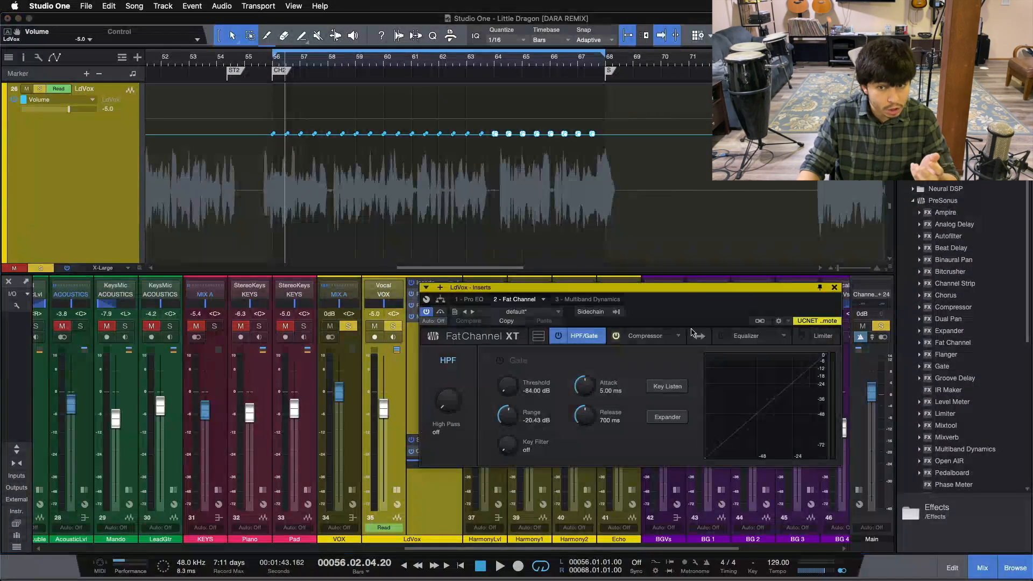
{"action": "left_click", "coordinate": [654, 329]}
{"action": "left_click_drag", "start_coordinate": [659, 312], "coordinate": [608, 316]}
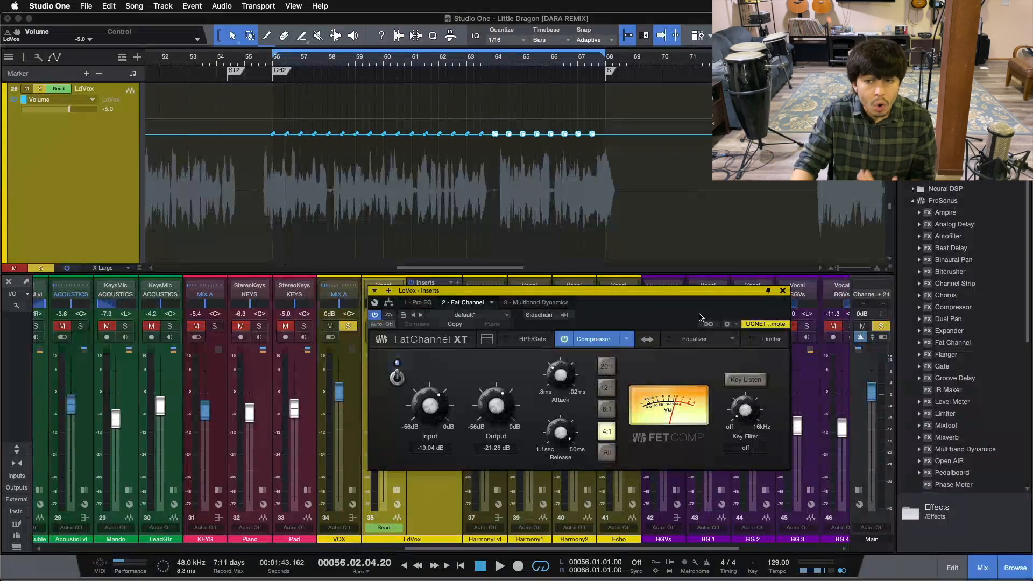
{"action": "left_click", "coordinate": [783, 291]}
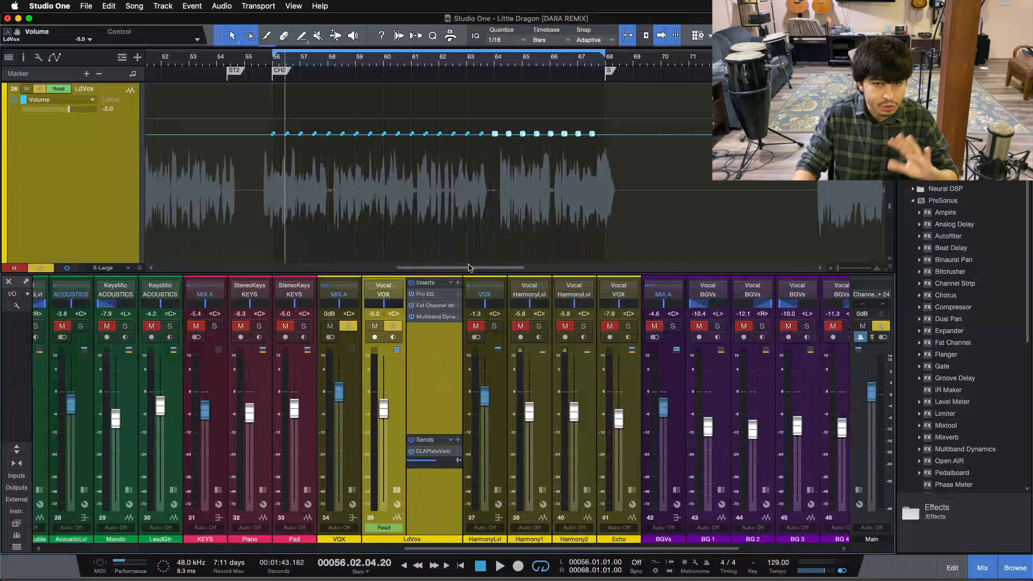
- Select the Snare channel in the mixer to examine its hits across the second chorus
{"action": "key", "text": "space"}
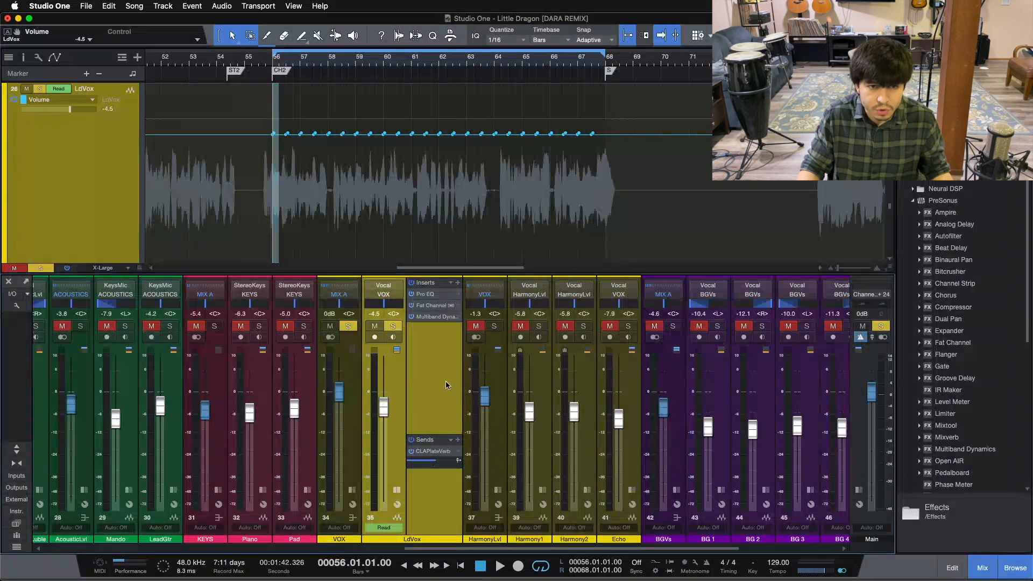
{"action": "left_click_drag", "start_coordinate": [468, 549], "coordinate": [33, 511]}
{"action": "left_click", "coordinate": [151, 441]}
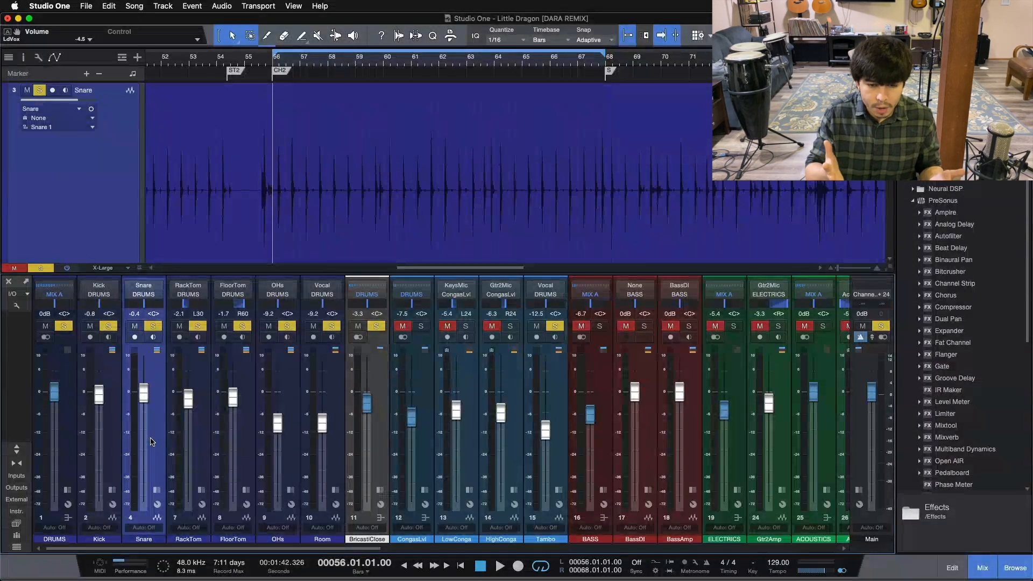
- Return to the LdVox channel, clear the channel solos and collapse its inserts and sends
{"action": "scroll", "coordinate": [162, 437], "scroll_direction": "right", "scroll_amount": 10}
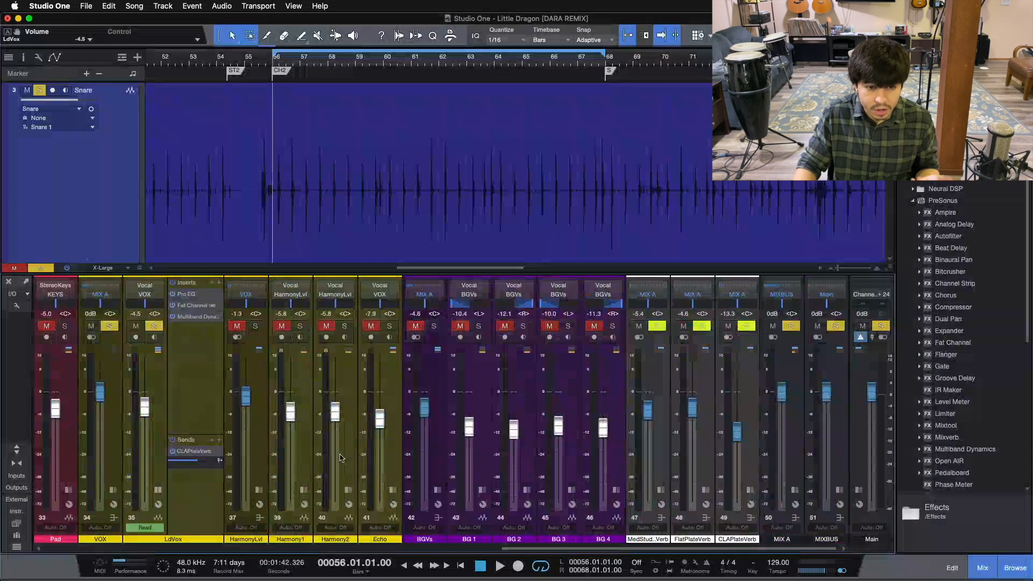
{"action": "left_click", "coordinate": [159, 397]}
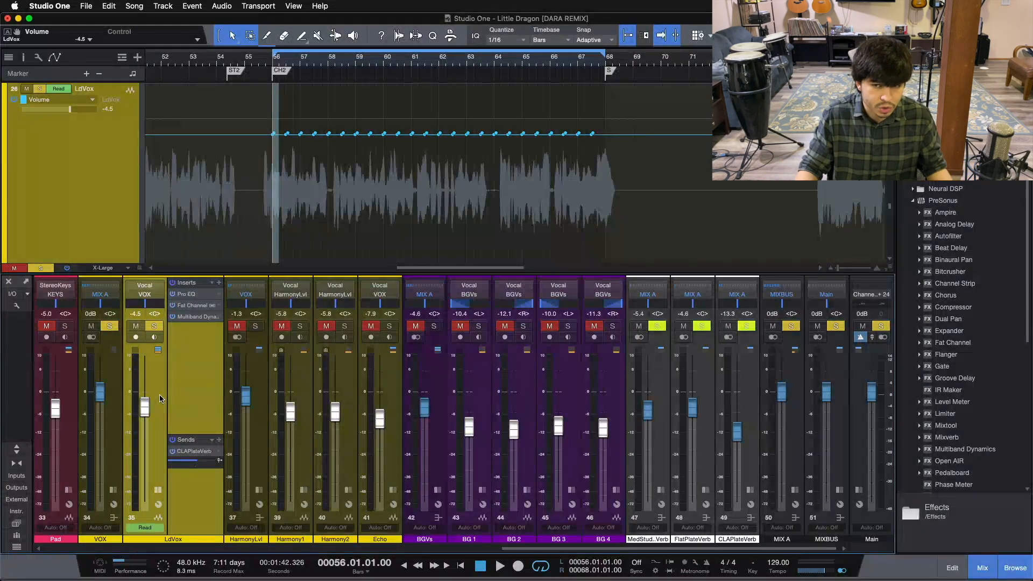
{"action": "key", "text": "s"}
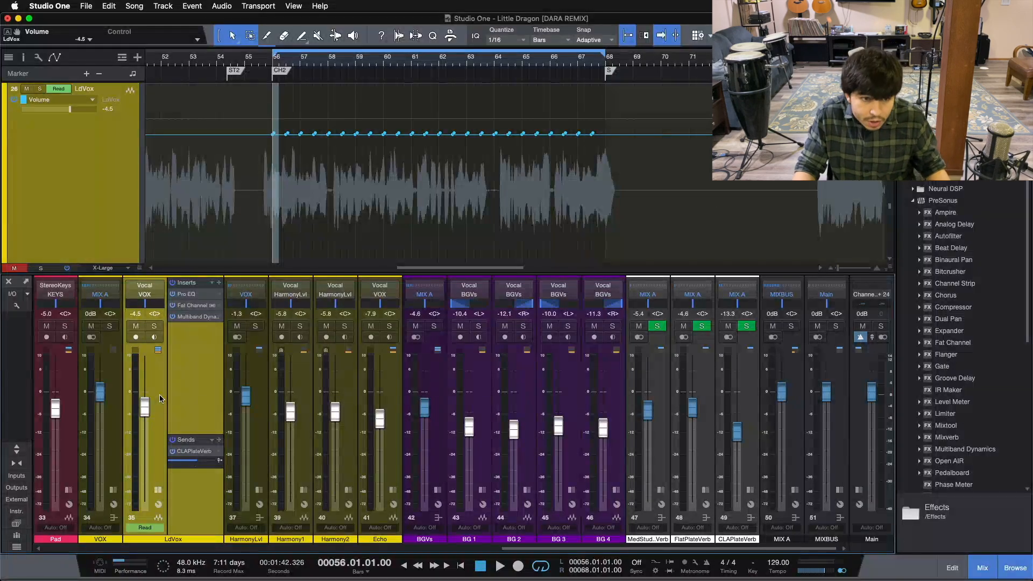
{"action": "left_click", "coordinate": [158, 489]}
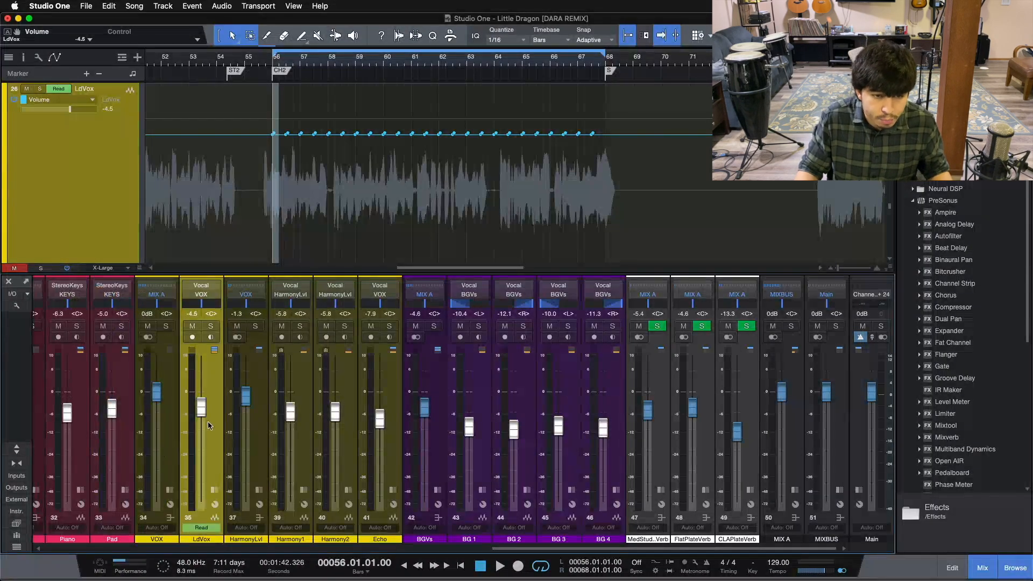